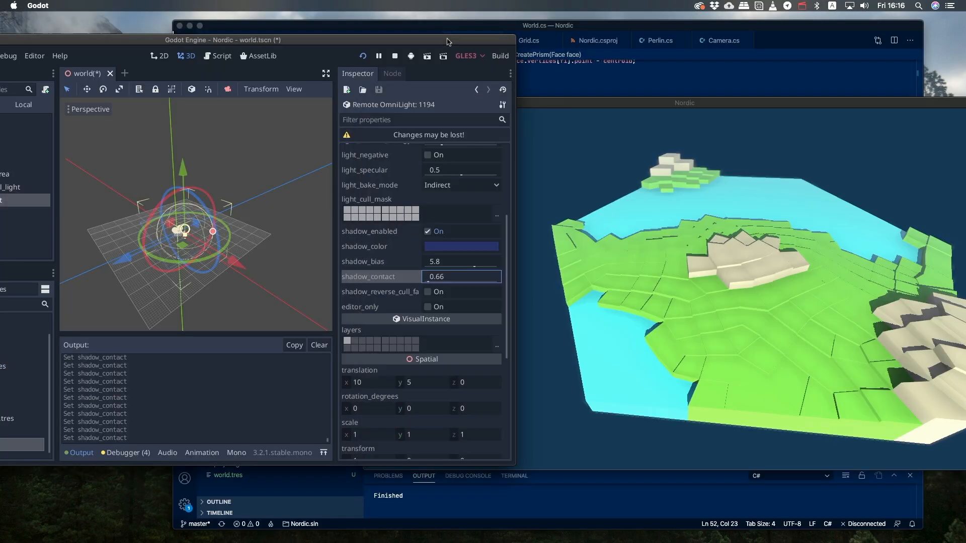
Bring the Nordic game forward, orbit the island terrain, and move its window aside
mouse_move(554, 310)
left_mouse_down()
mouse_move(857, 275)
mouse_move(755, 226)
left_mouse_up()
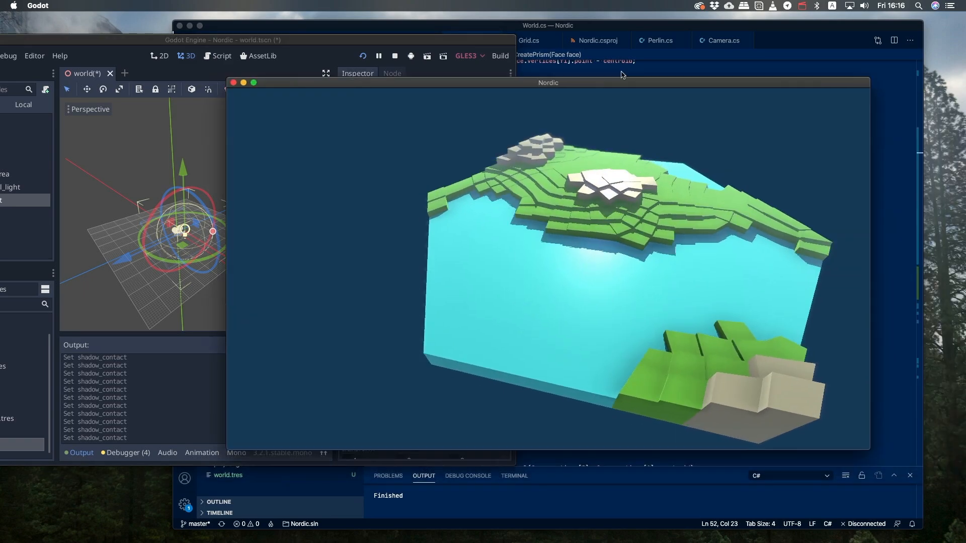
left_click_drag(683, 103, 430, 46)
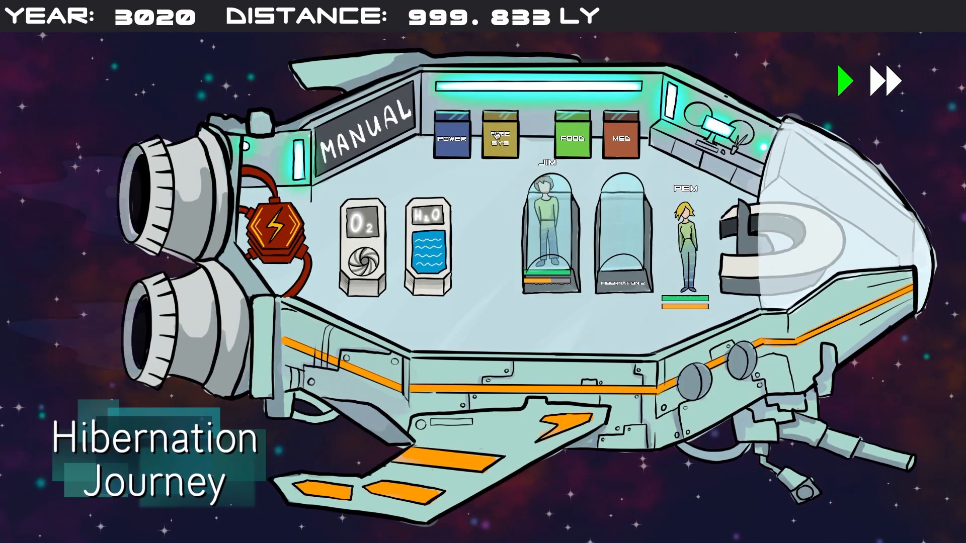
Interact with the Hibernation Journey demo's crew and fire suppression options
left_click(482, 332)
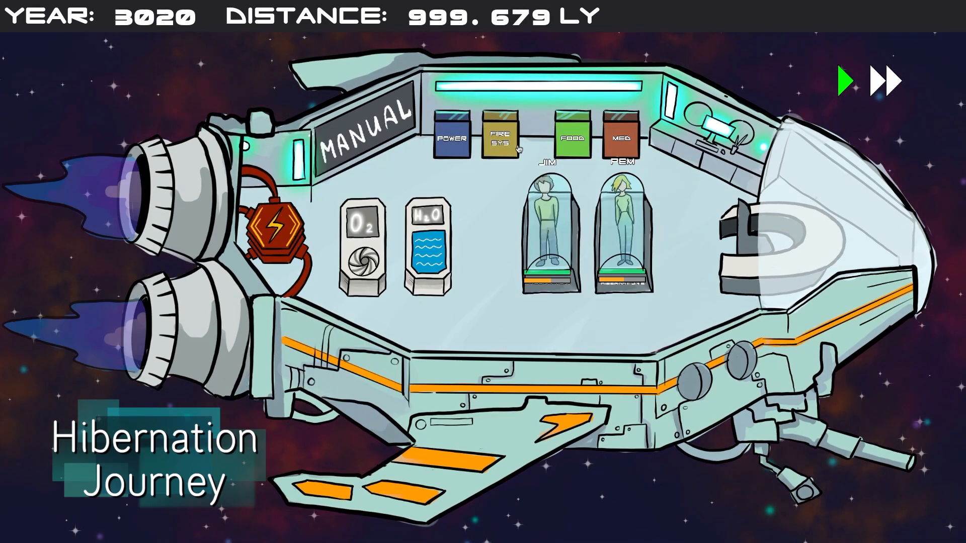
left_click(275, 229)
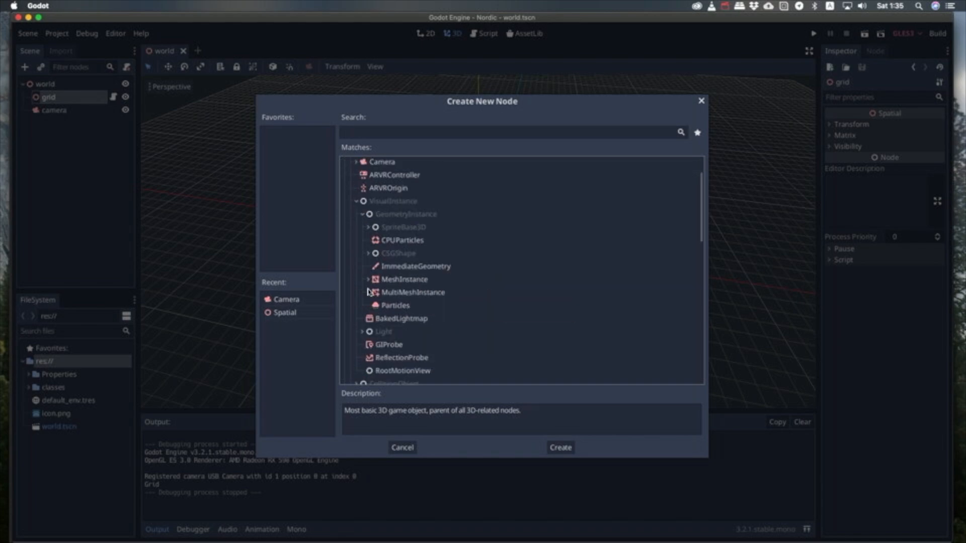
Create a CSGSphere child node under grid via GeometryInstance > CSGShape > CSGPrimitive
left_click(426, 281)
left_click(412, 331)
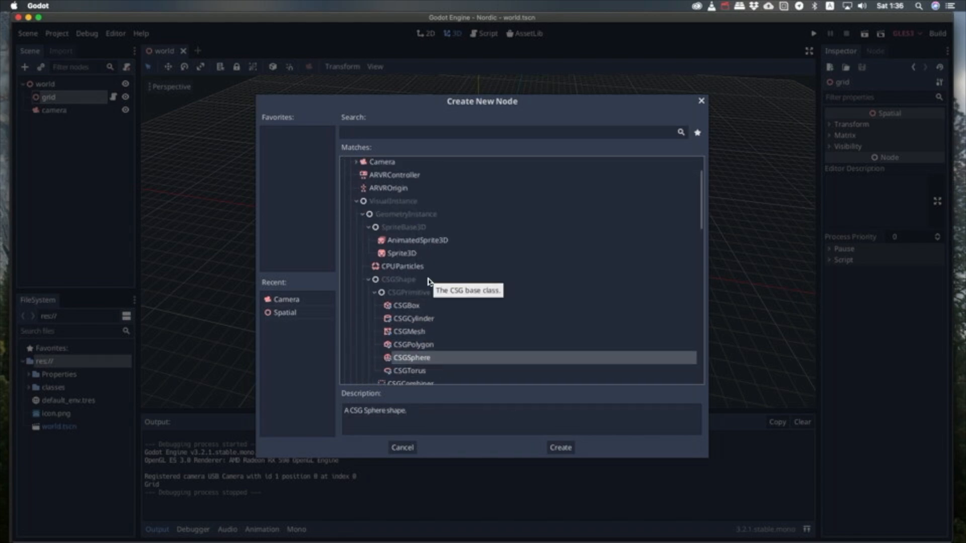
left_click(560, 447)
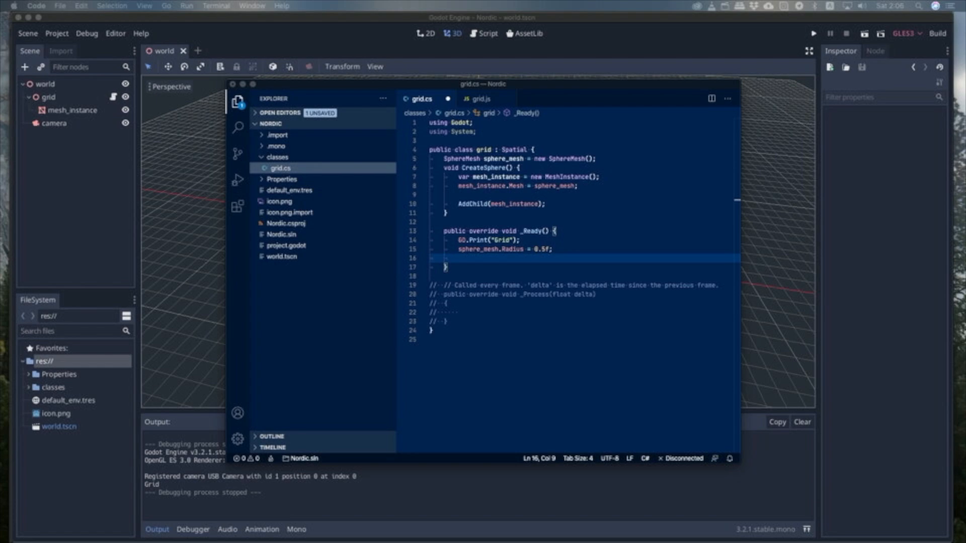
type("var timer = new Timer();")
Begin new lines in grid.cs _Ready for the timer creation and timeout connection
key("Return")
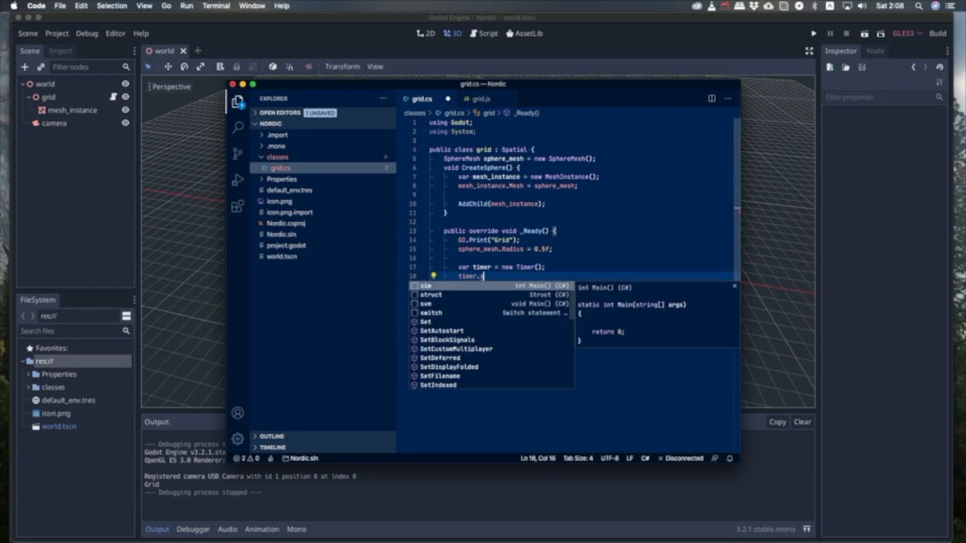
type("timer.WaitTime = 0.1f;")
key("Return")
type("timer.co")
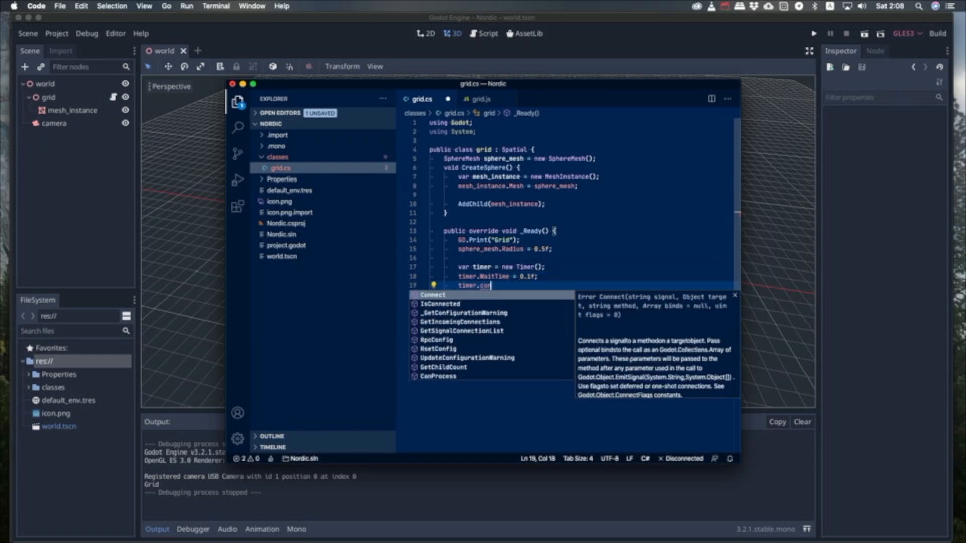
type("timer.Connect(\"timeout\",")
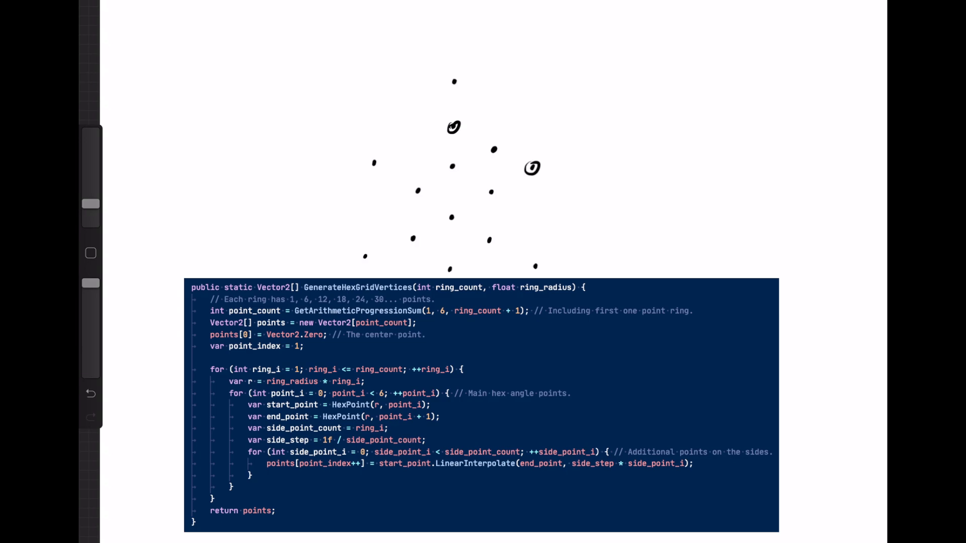
Add dots extending the hex pattern rightward and along the top ring
left_click(586, 133)
left_click(499, 97)
left_click(546, 120)
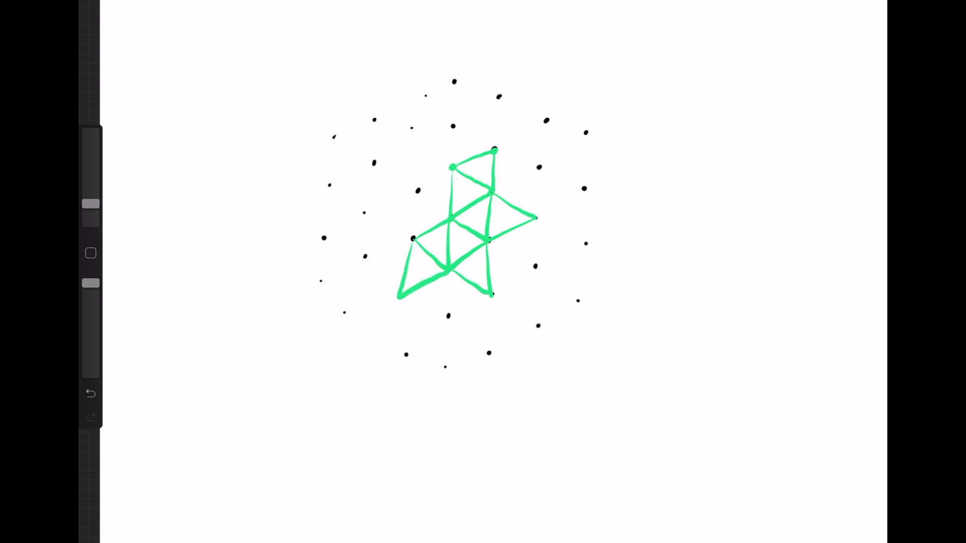
Finish the green centre star with triangles at the left and top-left
mouse_move(413, 240)
left_mouse_down()
mouse_move(417, 196)
mouse_move(450, 219)
mouse_move(366, 212)
mouse_move(412, 238)
left_mouse_up()
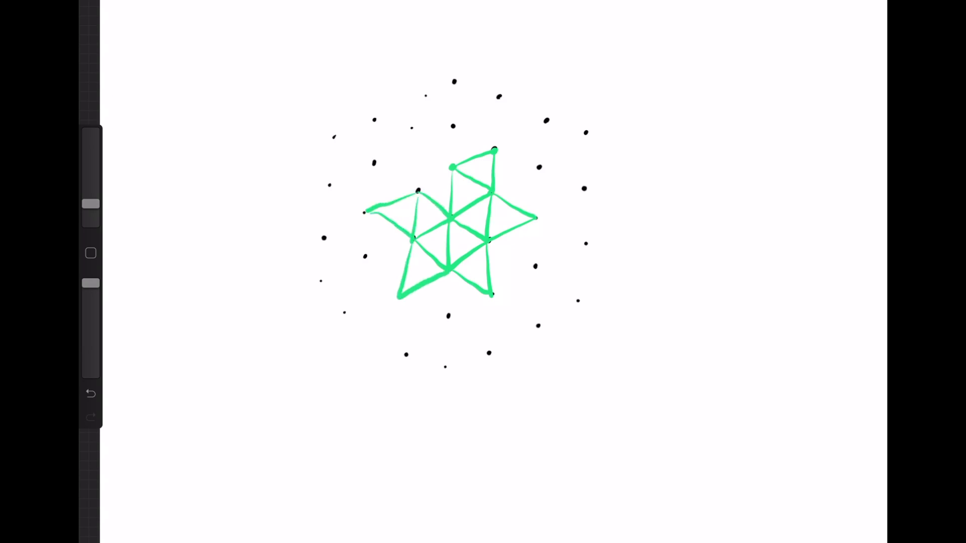
mouse_move(419, 193)
left_mouse_down()
mouse_move(451, 168)
mouse_move(413, 131)
mouse_move(452, 166)
left_mouse_up()
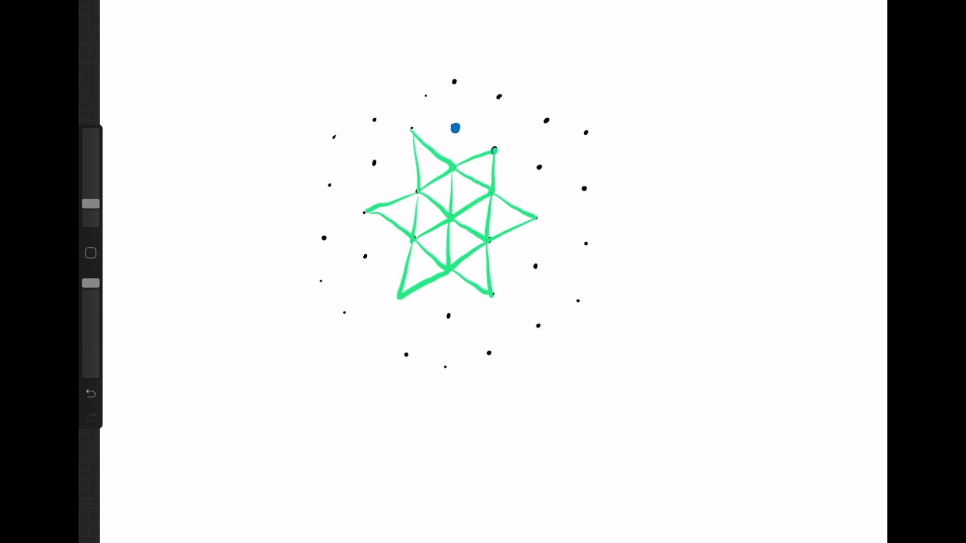
Draw the blue middle ring of triangles from the top around the right side to the bottom
left_click_drag(455, 129, 495, 155)
mouse_move(456, 128)
left_mouse_down()
mouse_move(498, 99)
mouse_move(494, 155)
mouse_move(537, 174)
left_mouse_up()
left_click_drag(498, 159, 547, 123)
left_click_drag(537, 173, 537, 219)
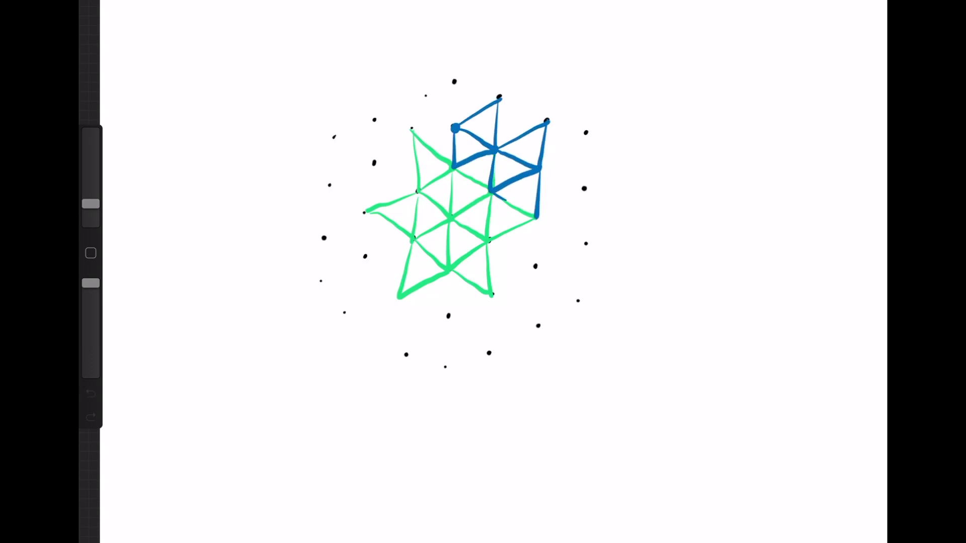
left_click_drag(499, 190, 585, 188)
left_click_drag(535, 225, 536, 268)
mouse_move(486, 241)
left_mouse_down()
mouse_move(585, 246)
mouse_move(537, 325)
left_mouse_up()
mouse_move(445, 317)
left_mouse_down()
mouse_move(486, 299)
mouse_move(490, 353)
left_mouse_up()
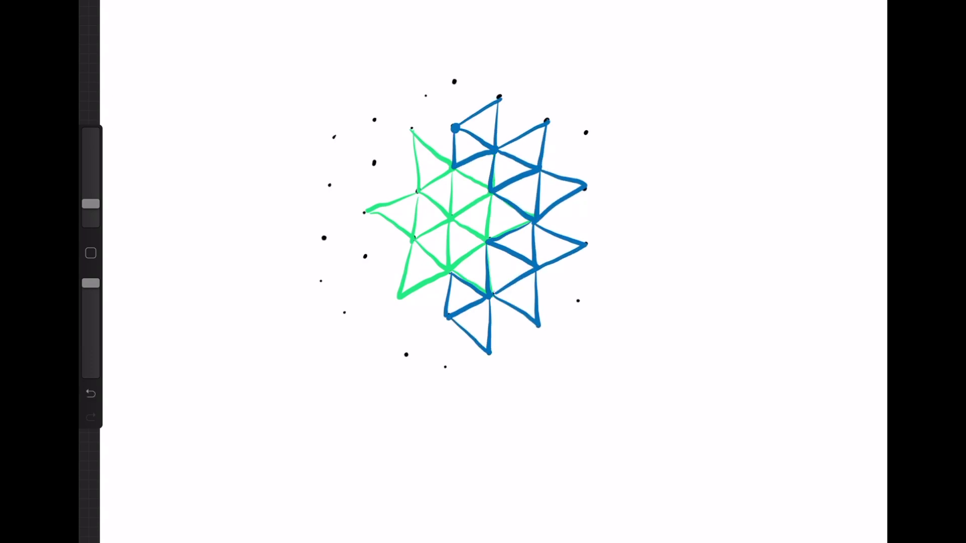
Complete the blue middle ring up the left side and close it at the top
left_click_drag(449, 272, 399, 299)
left_click_drag(400, 300, 407, 355)
left_click_drag(414, 240, 365, 256)
mouse_move(364, 216)
left_mouse_down()
mouse_move(399, 295)
mouse_move(321, 241)
left_mouse_up()
left_click_drag(373, 164, 419, 192)
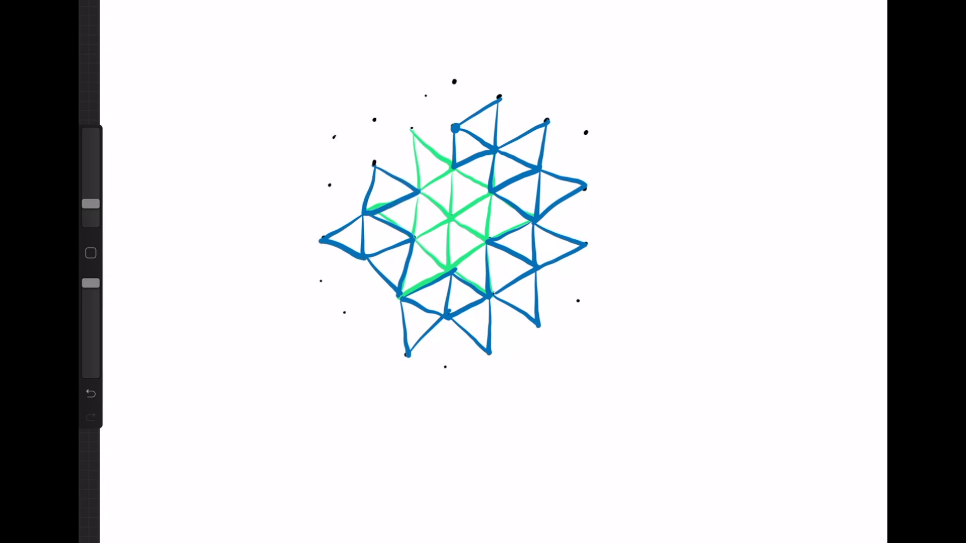
left_click_drag(364, 212, 329, 185)
left_click_drag(328, 184, 374, 165)
mouse_move(374, 164)
left_mouse_down()
mouse_move(374, 121)
mouse_move(455, 128)
left_mouse_up()
mouse_move(414, 132)
left_mouse_down()
mouse_move(425, 99)
mouse_move(497, 99)
left_mouse_up()
Switch to yellow and triangulate the outer ring all the way around the hex
left_click(868, 15)
left_click(702, 378)
mouse_move(455, 128)
left_mouse_down()
mouse_move(547, 121)
mouse_move(588, 135)
left_mouse_up()
mouse_move(540, 170)
left_mouse_down()
mouse_move(588, 185)
mouse_move(585, 241)
left_mouse_up()
mouse_move(585, 243)
left_mouse_down()
mouse_move(577, 302)
mouse_move(491, 355)
mouse_move(407, 359)
mouse_move(343, 313)
left_mouse_up()
left_click_drag(343, 313, 366, 261)
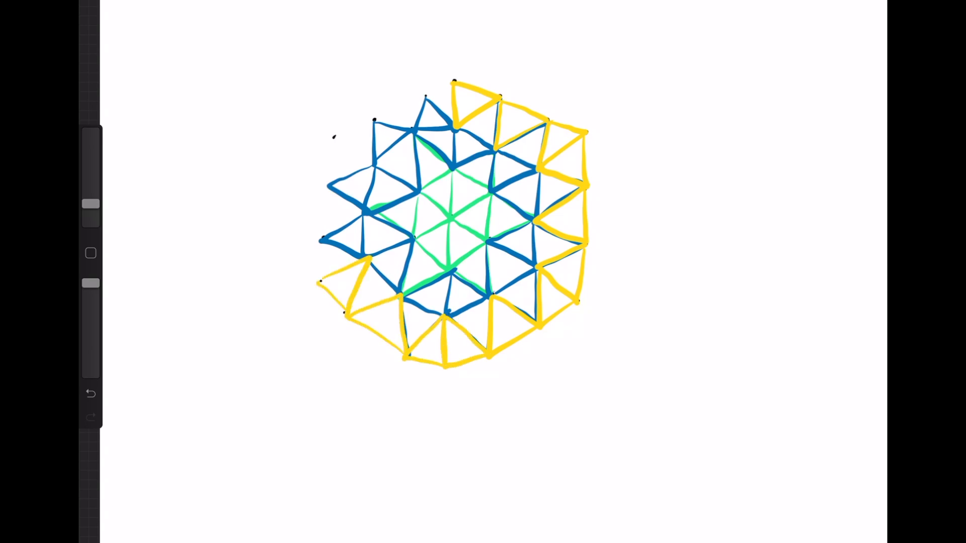
left_click_drag(317, 283, 321, 240)
mouse_move(321, 240)
left_mouse_down()
mouse_move(329, 185)
mouse_move(374, 121)
left_mouse_up()
left_click_drag(374, 121, 455, 82)
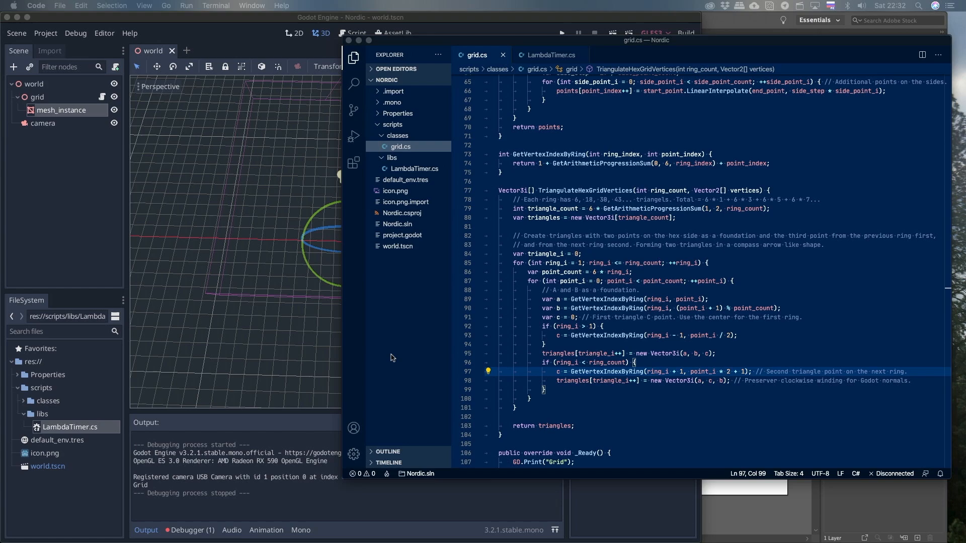
Edit the first-ring triangle point calculation in TriangulateHexGridVertices
left_click(696, 364)
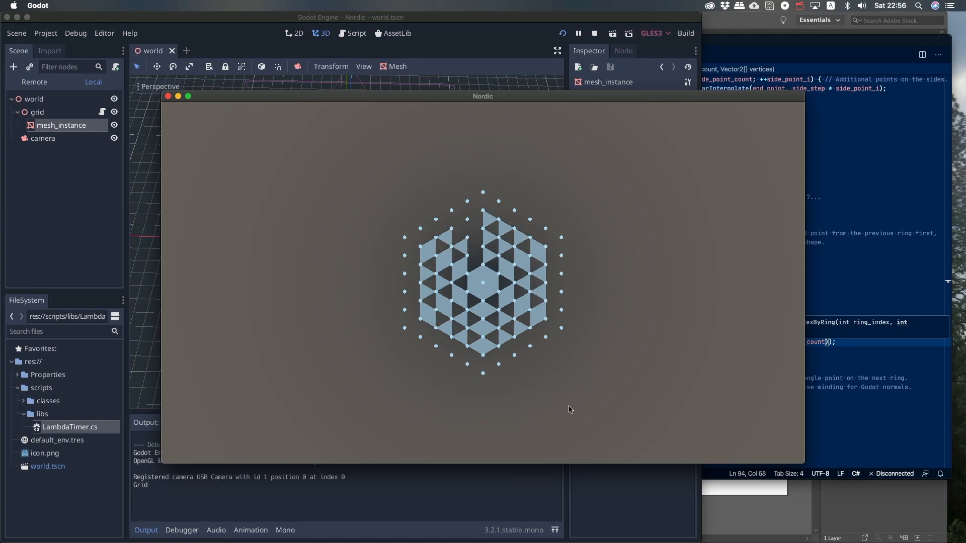
Stop the running game, adjust the ring loop in the triangulation code, and close the game window
key("super+q")
left_click(701, 268)
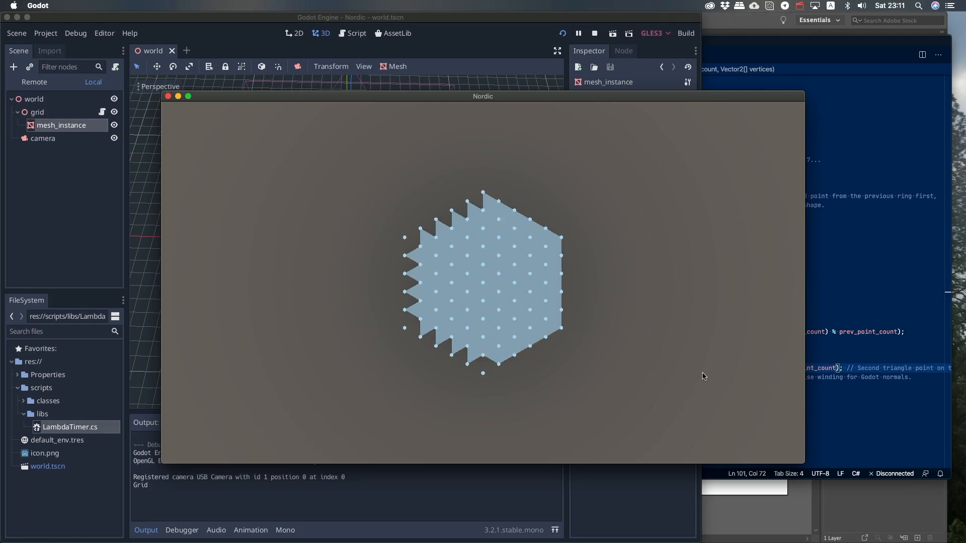
left_click(167, 97)
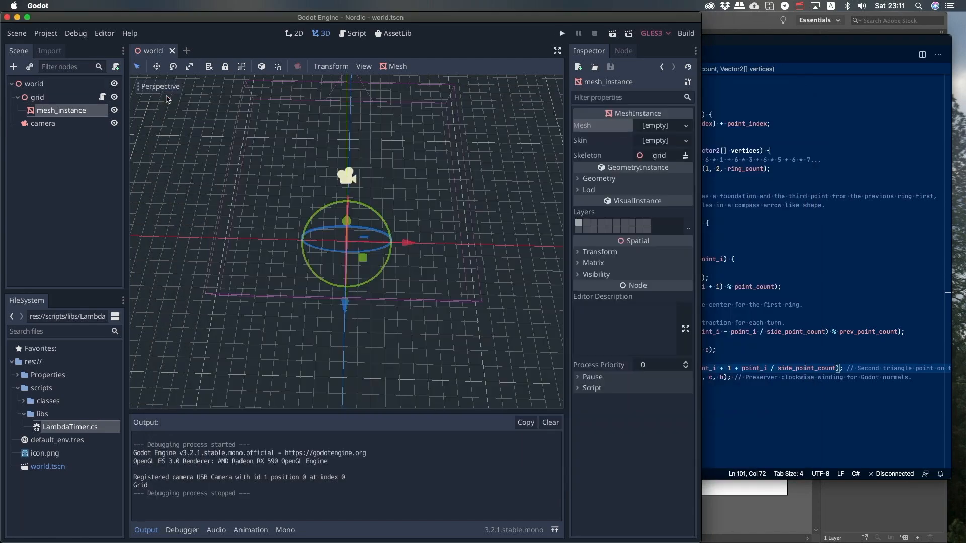
Edit below the neighbour assignments in grid.cs, save, and test-run the triangle grid
left_click(867, 302)
scroll(618, 311, "down", 3)
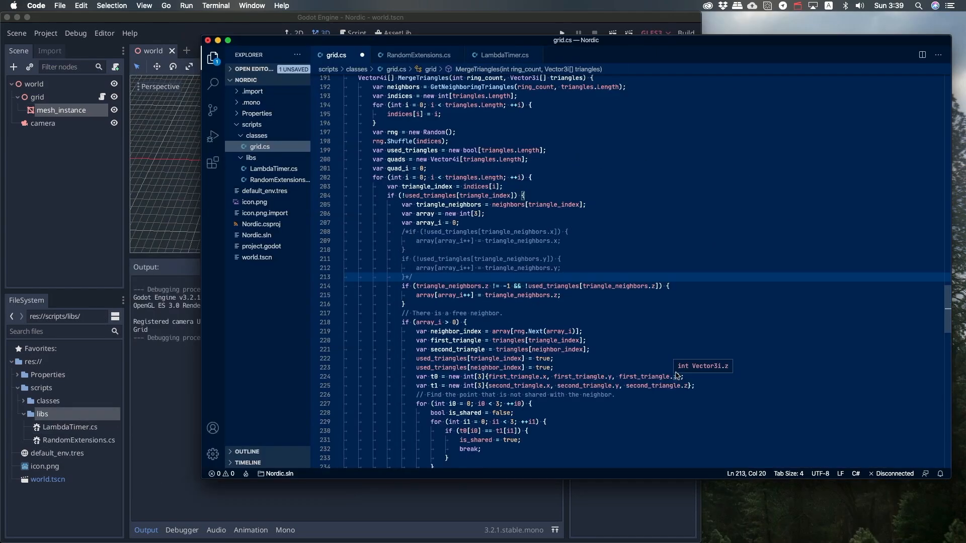
key("F5")
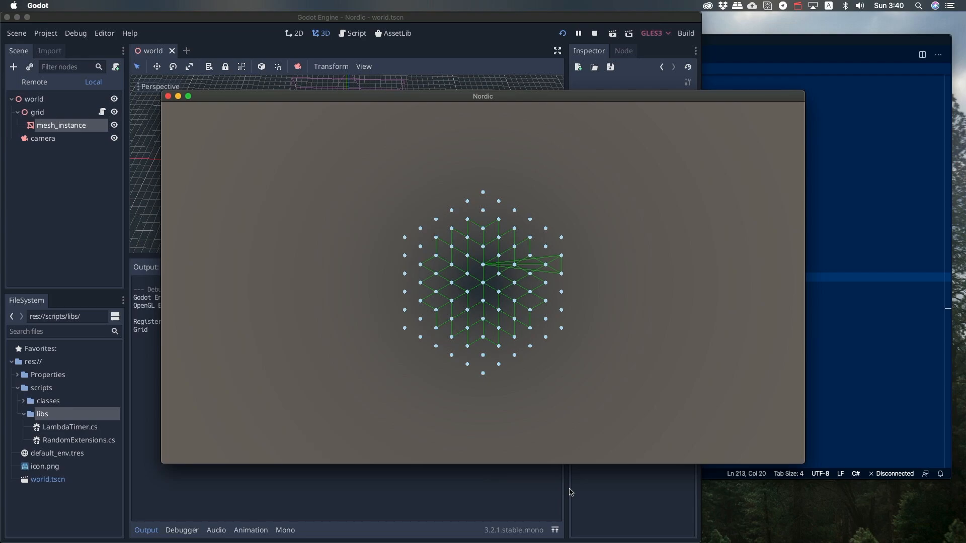
left_click(860, 389)
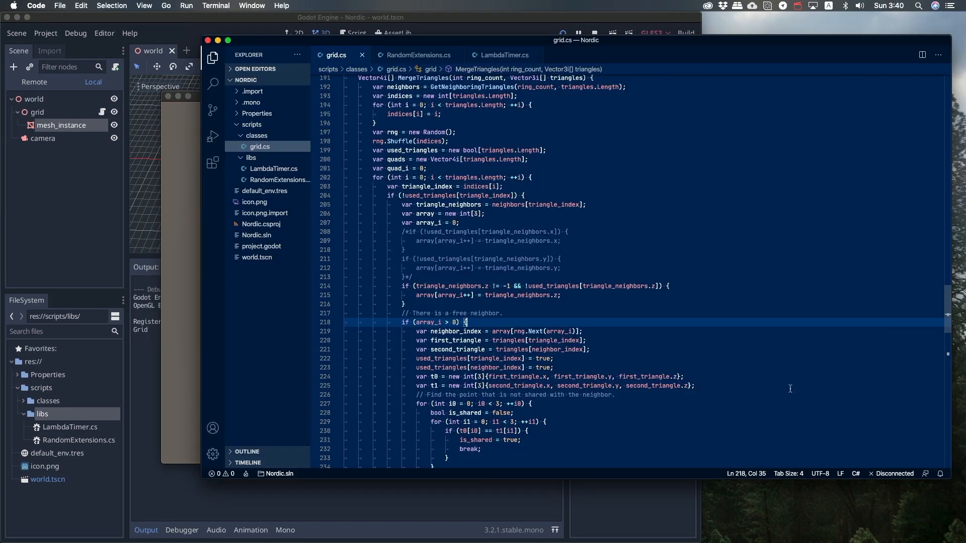
scroll(789, 388, "up", 5)
scroll(789, 388, "up", 3)
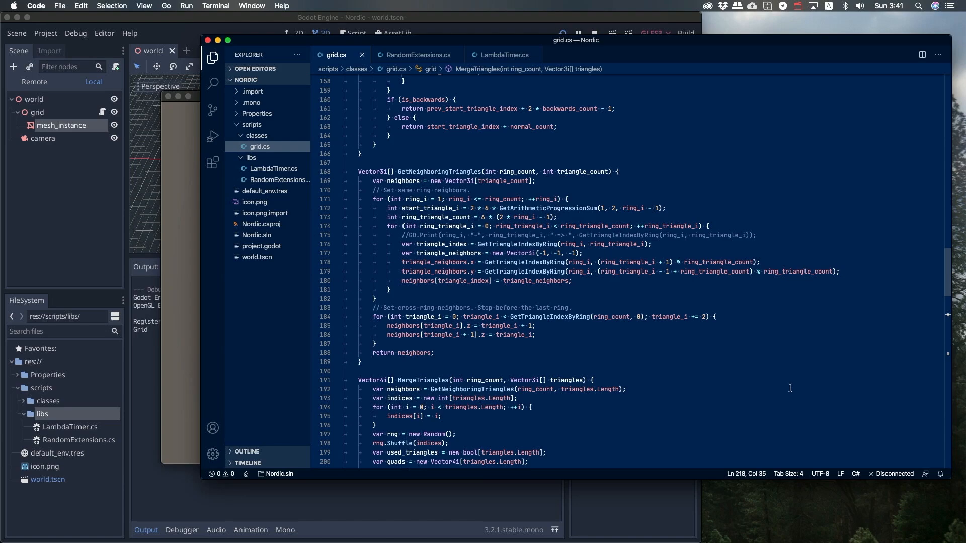
mouse_move(550, 317)
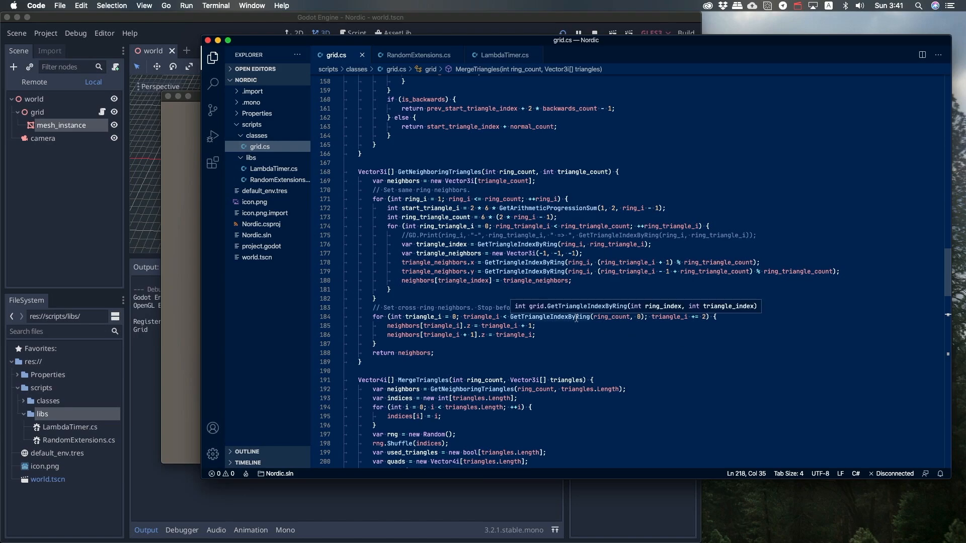
left_click(616, 332)
type("nei")
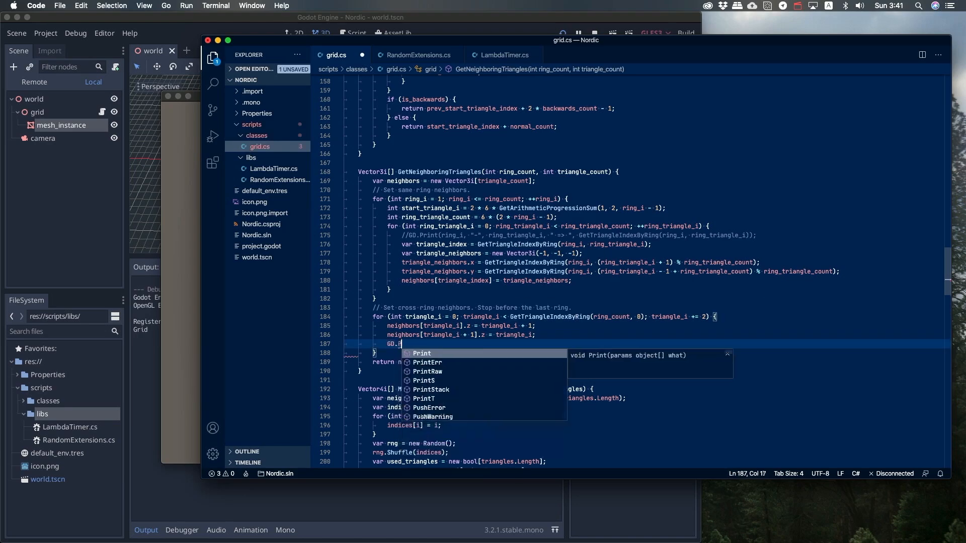
key("Escape")
key("super+s")
key("super+Tab")
key("F5")
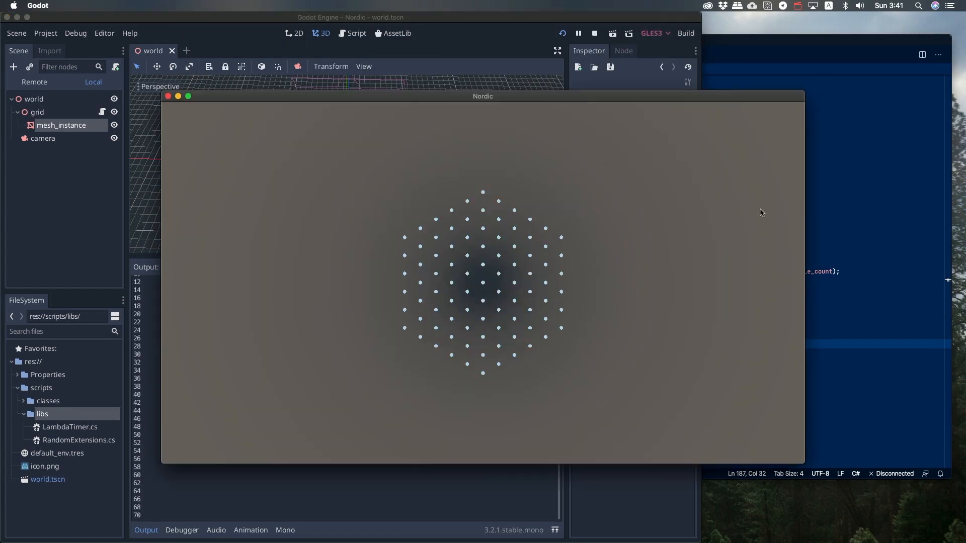
left_click(168, 96)
Change the cross-ring loop bound to ring_count + 1, save, and test the grid in a game run
key("super+Tab")
mouse_move(550, 317)
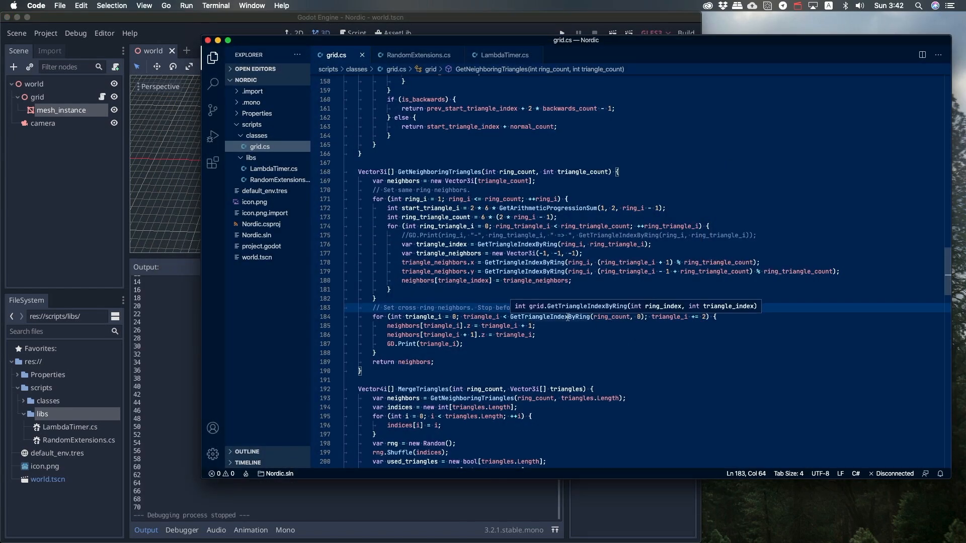
left_click(611, 317)
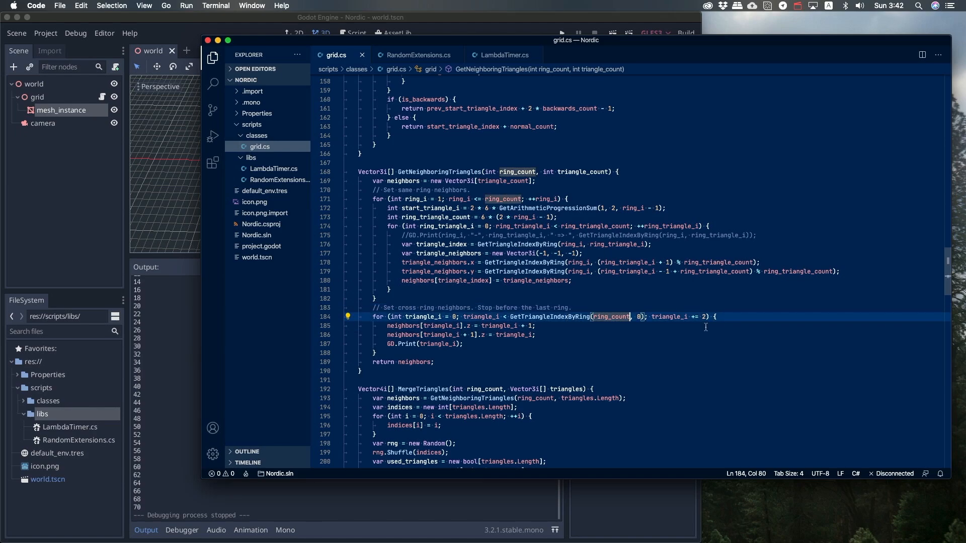
key("super+Tab")
key("F5")
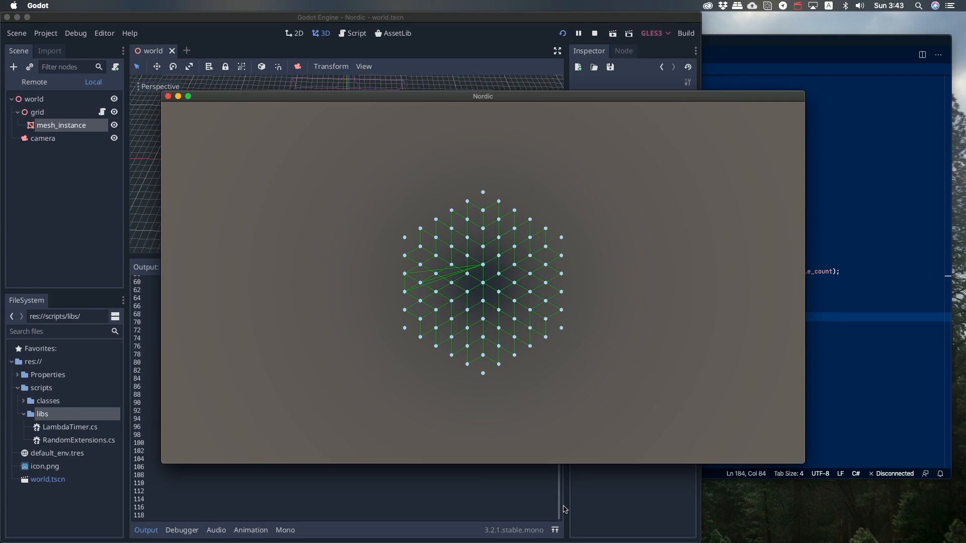
left_click(168, 97)
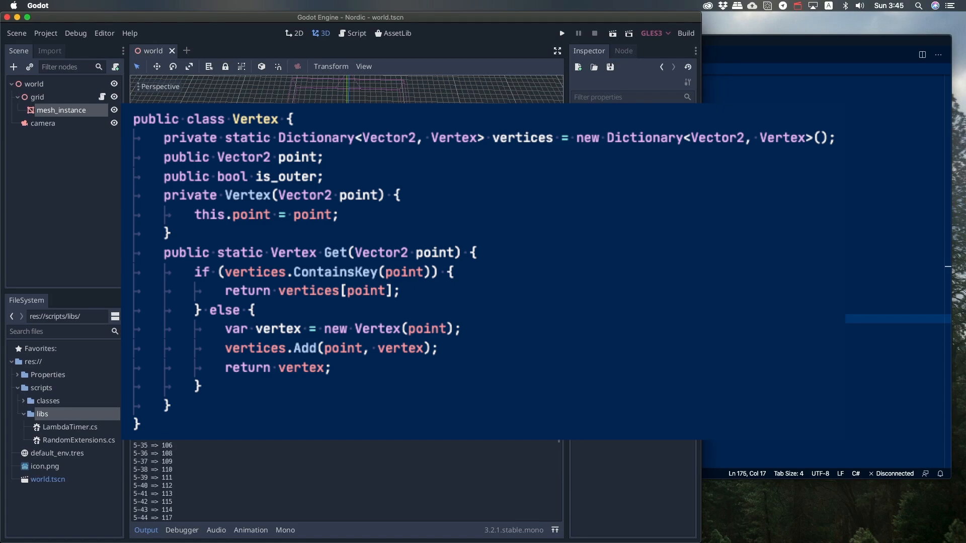
Run the scene with F5 to print the triangle neighbour index pairs to Output
key("F5")
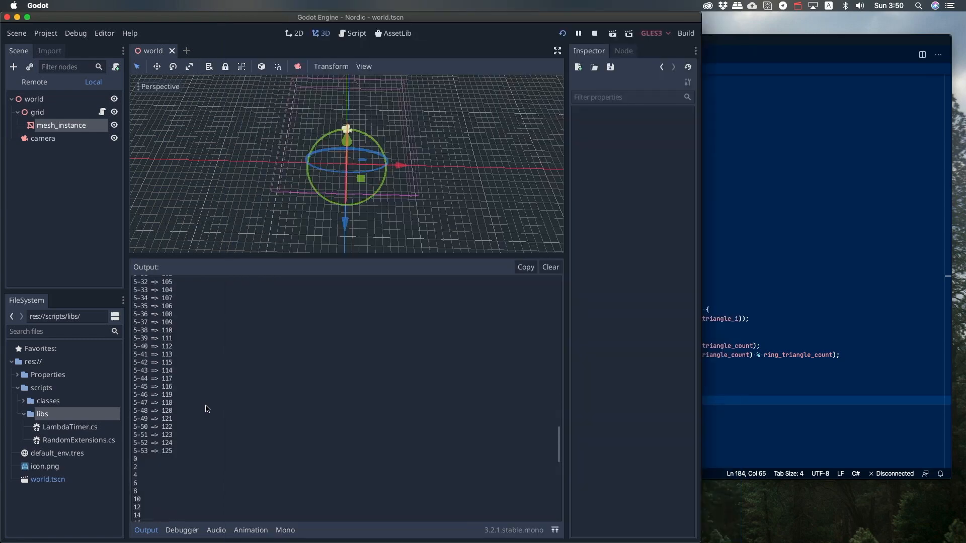
scroll(205, 408, "up", 4)
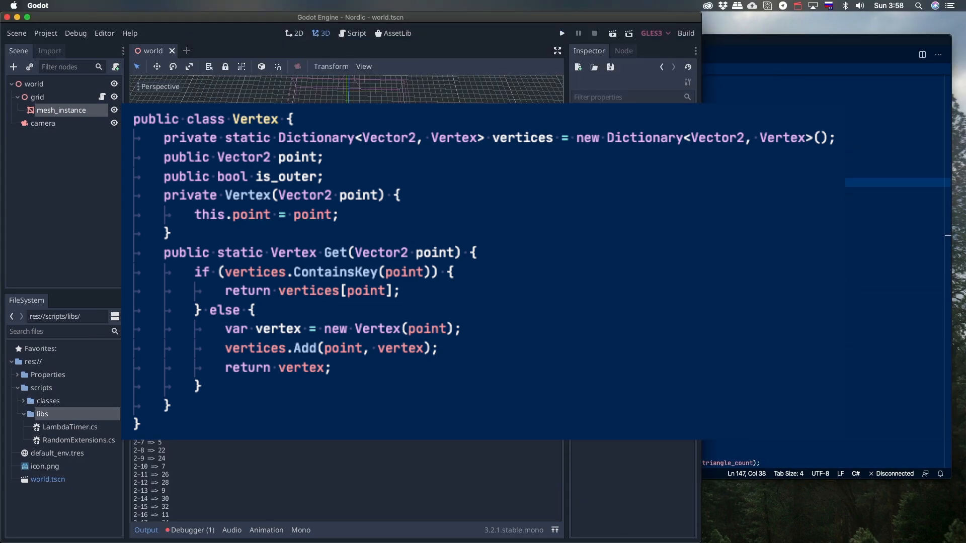
scroll(214, 468, "down", 6)
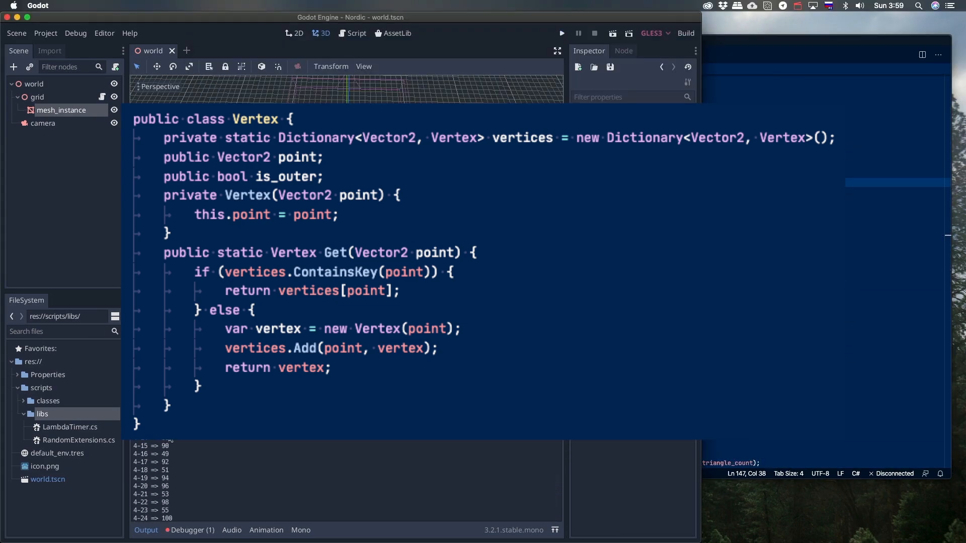
scroll(214, 467, "up", 5)
scroll(213, 468, "up", 3)
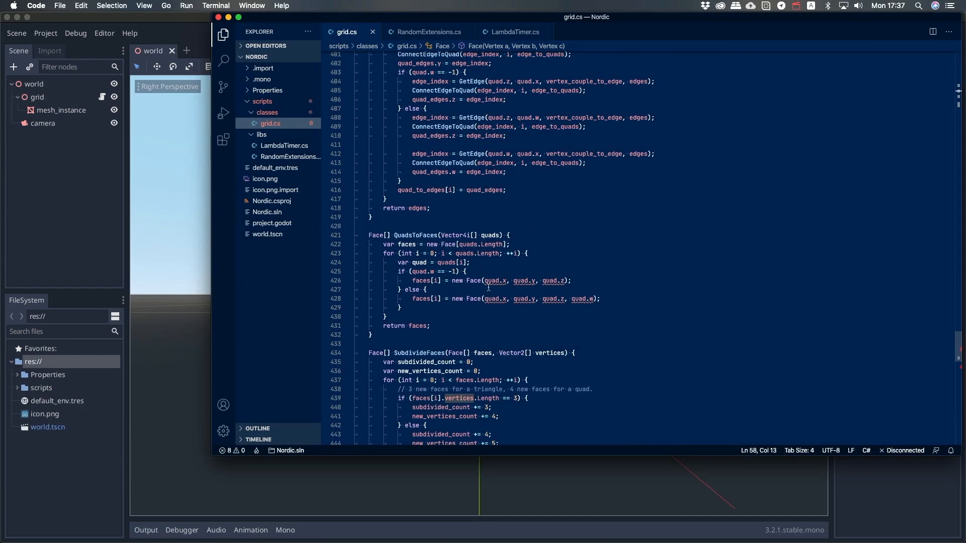
type("(vertice[")
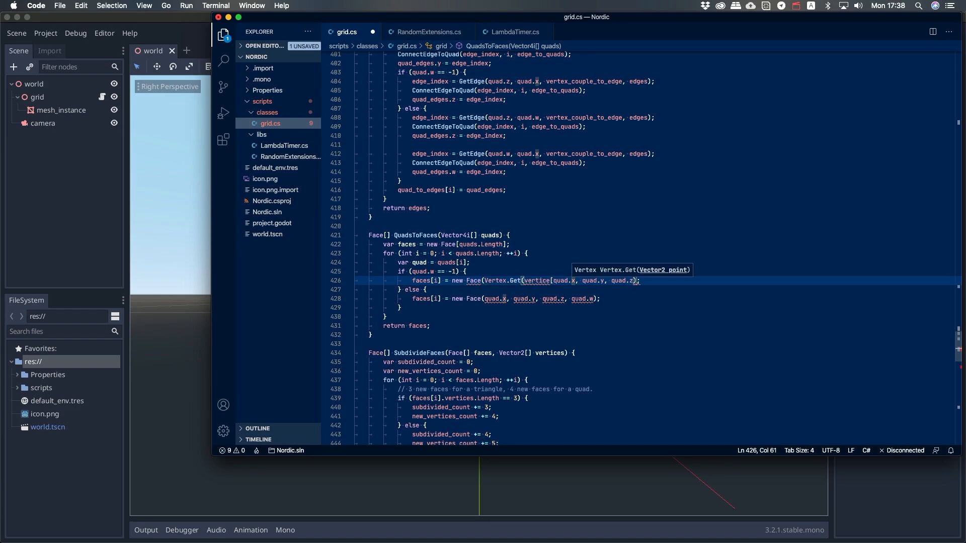
type(", Vertex.Get(points[")
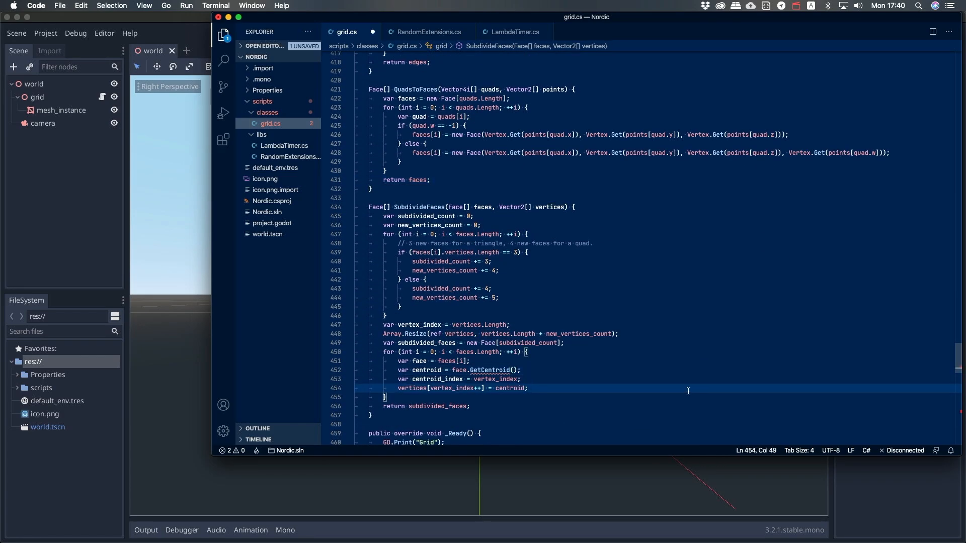
scroll(595, 300, "up", 5)
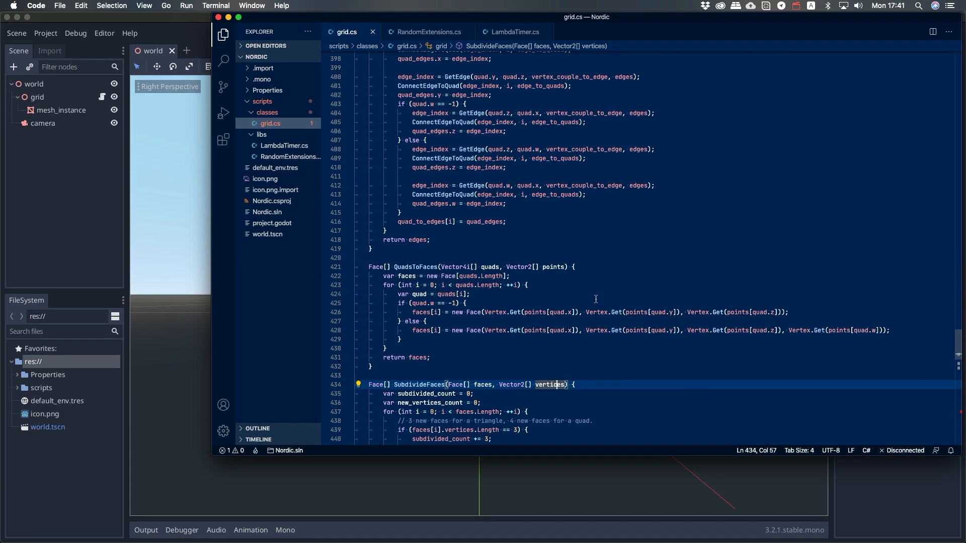
scroll(596, 299, "up", 20)
scroll(482, 208, "down", 10)
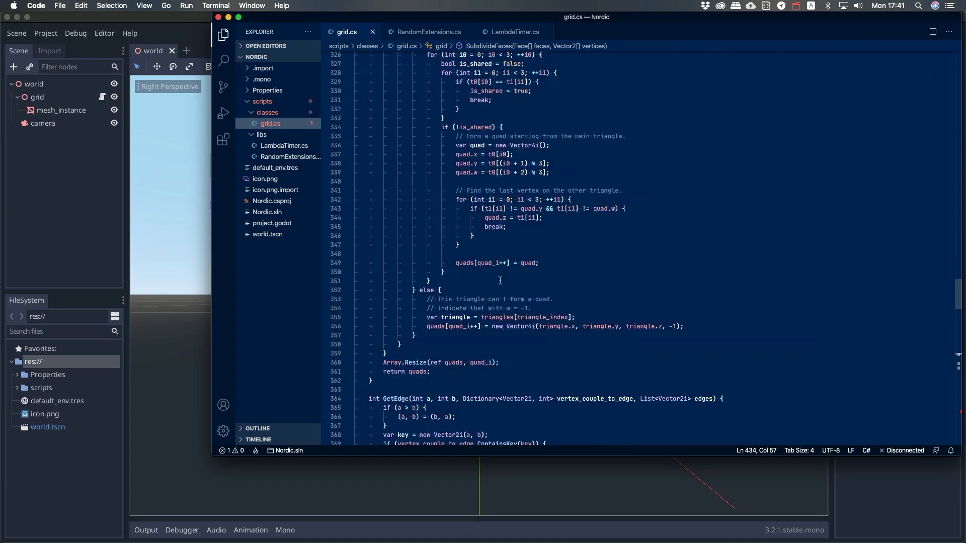
scroll(482, 227, "down", 10)
scroll(482, 264, "down", 10)
Jump to the SubdivideFaces definition and remove its new_vertices_count lines
left_click(531, 361)
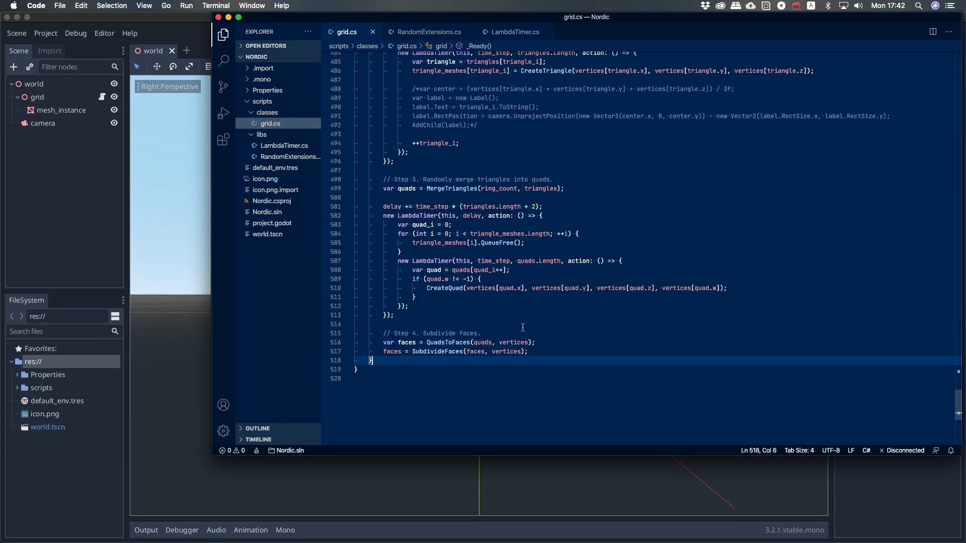
scroll(482, 226, "up", 10)
scroll(483, 226, "up", 10)
scroll(483, 227, "up", 10)
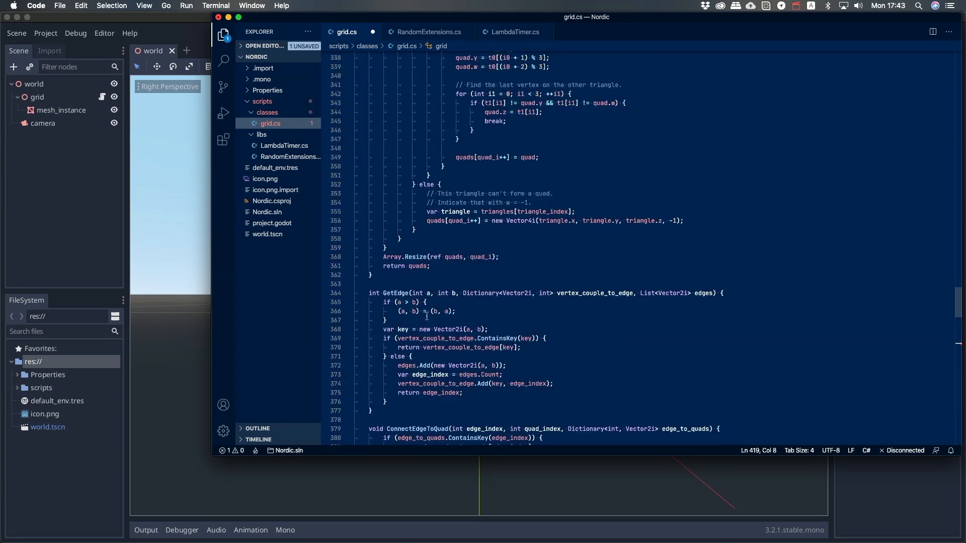
scroll(456, 204, "up", 10)
scroll(456, 205, "down", 10)
scroll(467, 227, "down", 10)
scroll(484, 264, "down", 10)
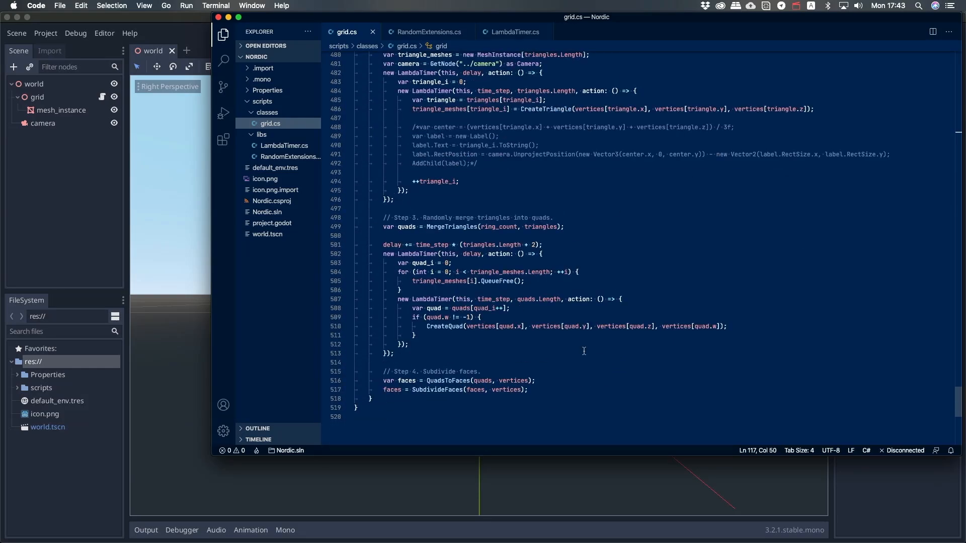
left_click(441, 389)
key("F12")
left_click(581, 319)
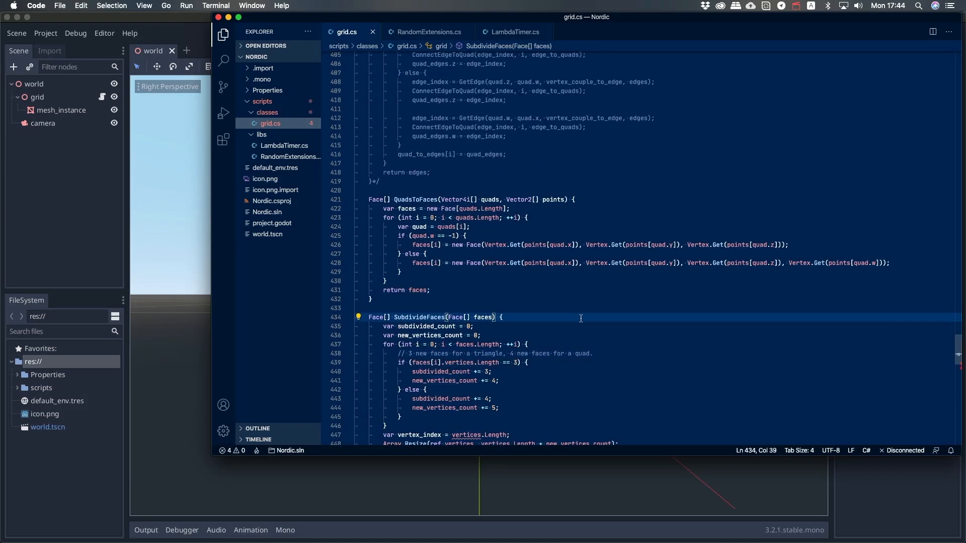
key("super+z")
key("super+z")
key("super+z")
key("super+z")
key("super+z")
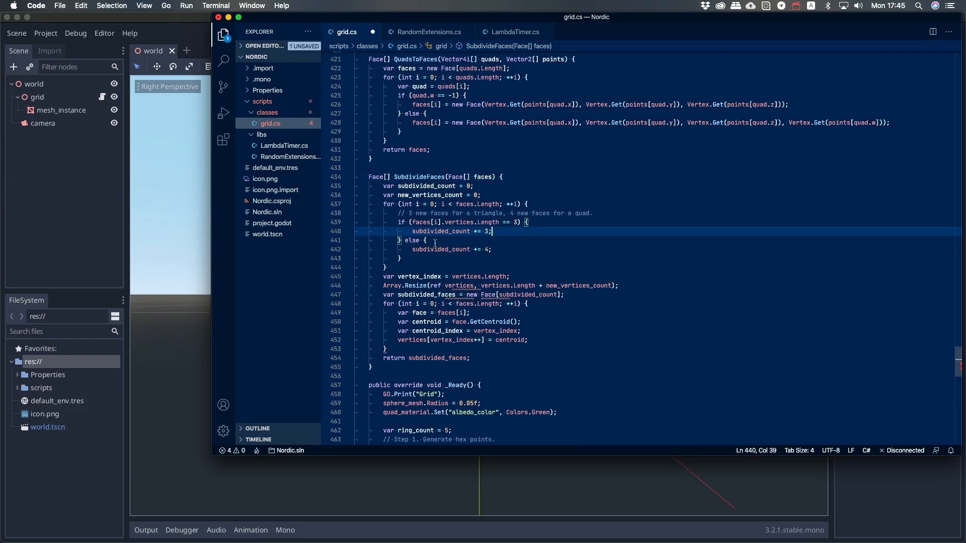
key("super+z")
key("super+z")
key("super+z")
key("super+z")
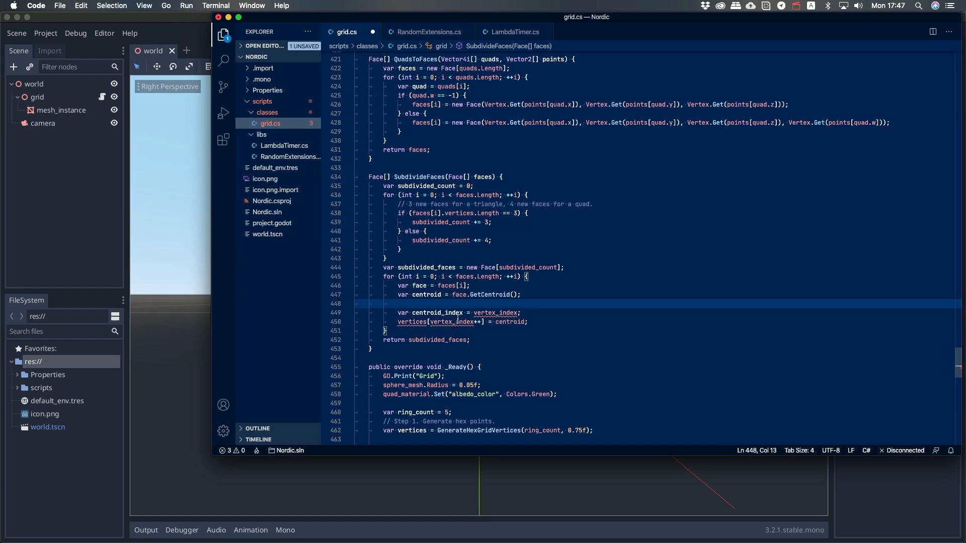
Add a foreach loop over face.Subdivide() results above the centroid line
key("Return")
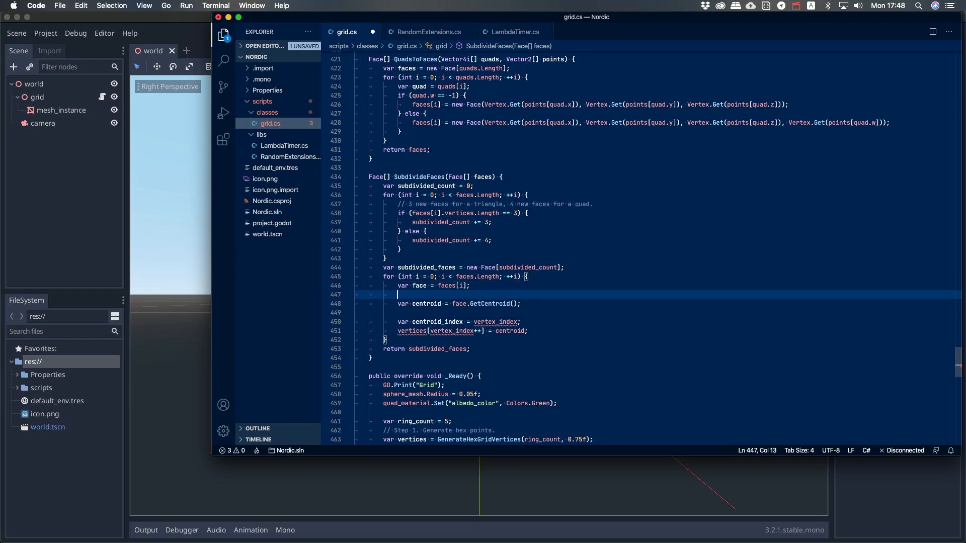
type("var fnew_faces = face.Subdivide();")
key("ctrl+shift+k")
key("ctrl+shift+k")
key("ctrl+shift+k")
type("foreach (var new_face in new_faces) {")
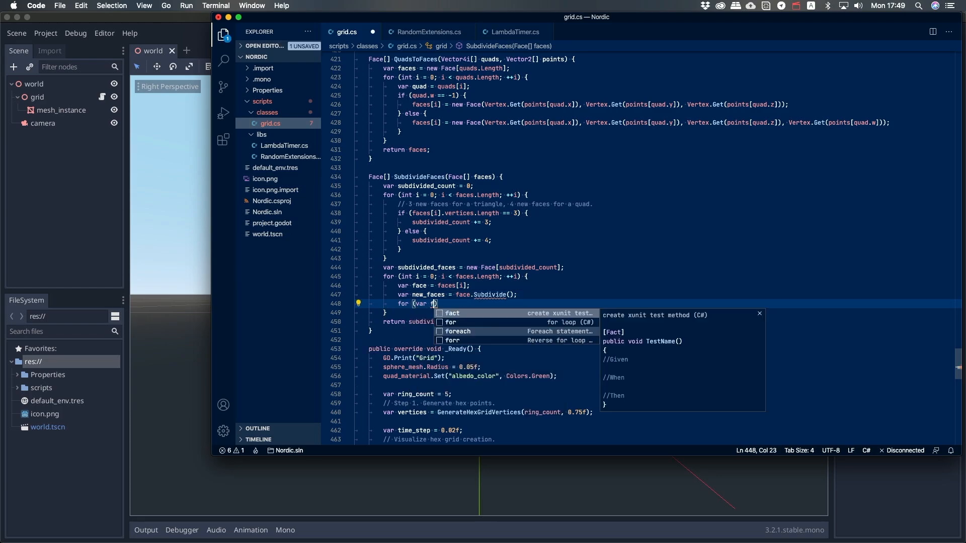
key("Return")
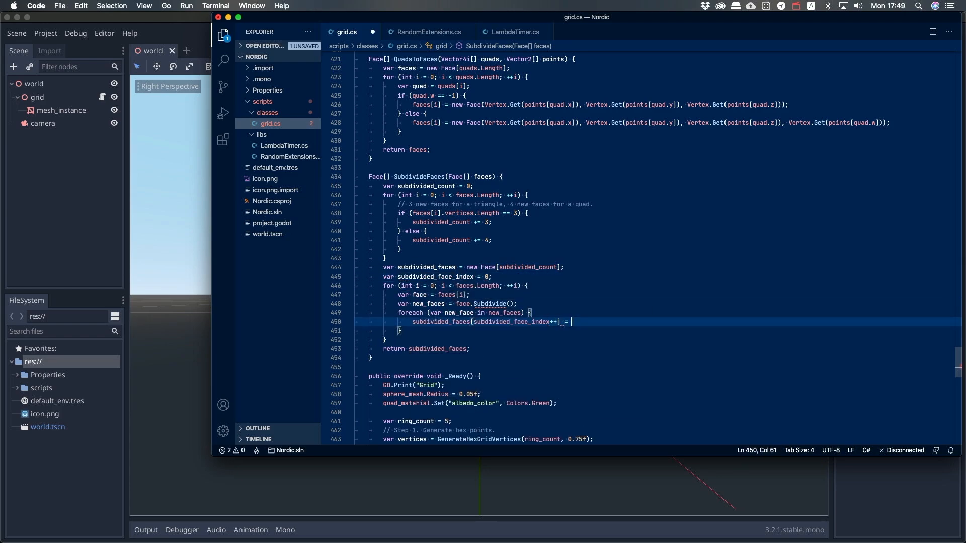
type("public Face[] Subdivide() {")
Write Face.Subdivide() with a centroid_point vertex and a faces array sized by vertices.Length, and save
key("Return")
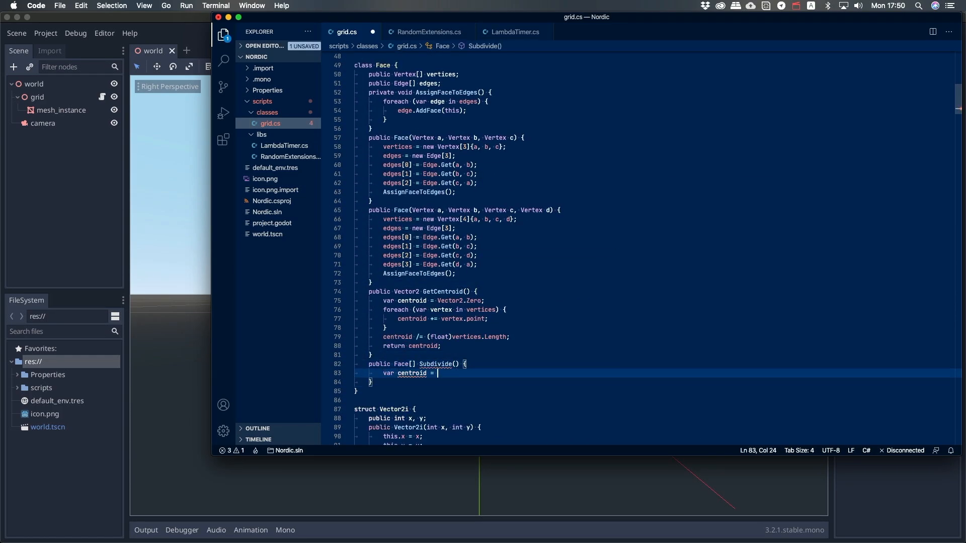
type("var centroid = GetCentroid();_point")
key("End")
key("Return")
type("var centroid = Vertex.Get(centroid_point);")
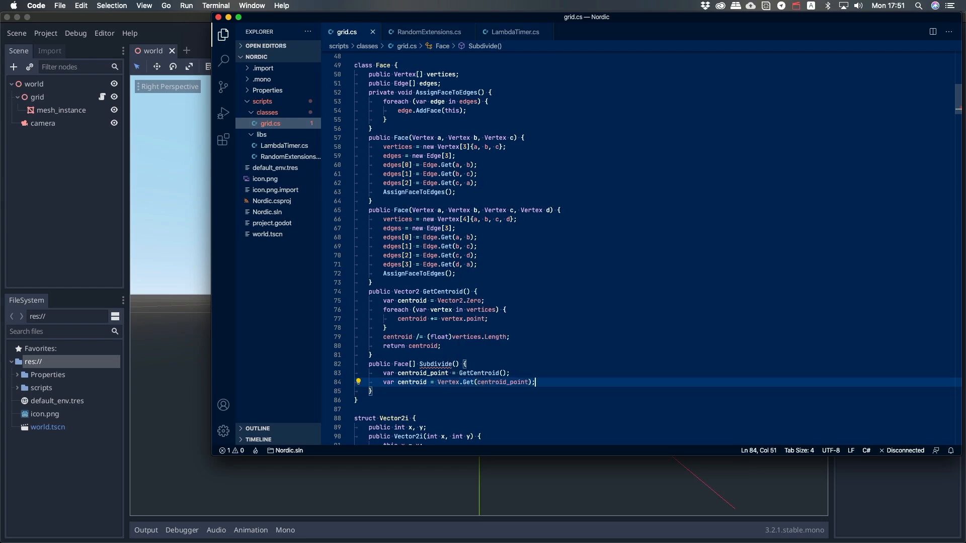
key("Return")
type("var faces = new Face[];")
key("ctrl+s")
type("vertices.Length")
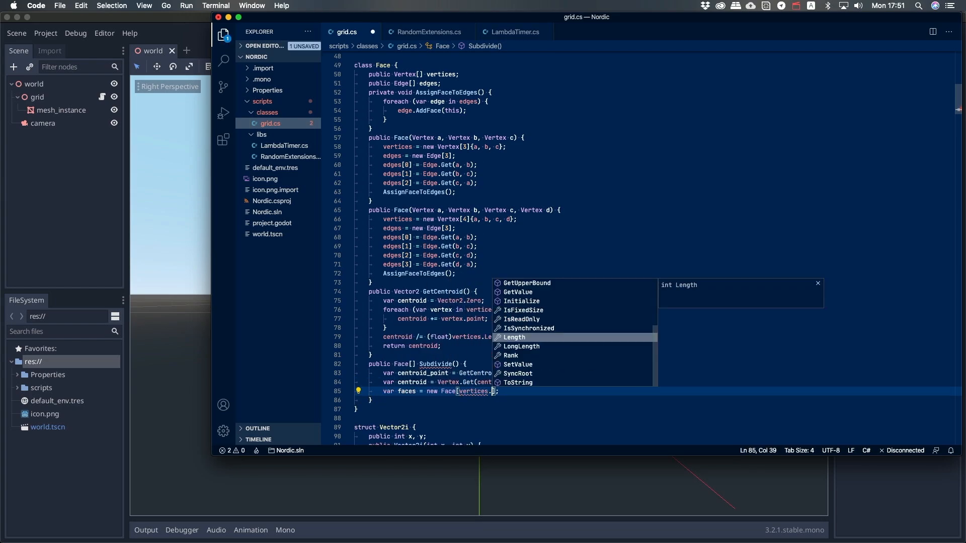
key("End")
key("Return")
type("[0] = new Face(")
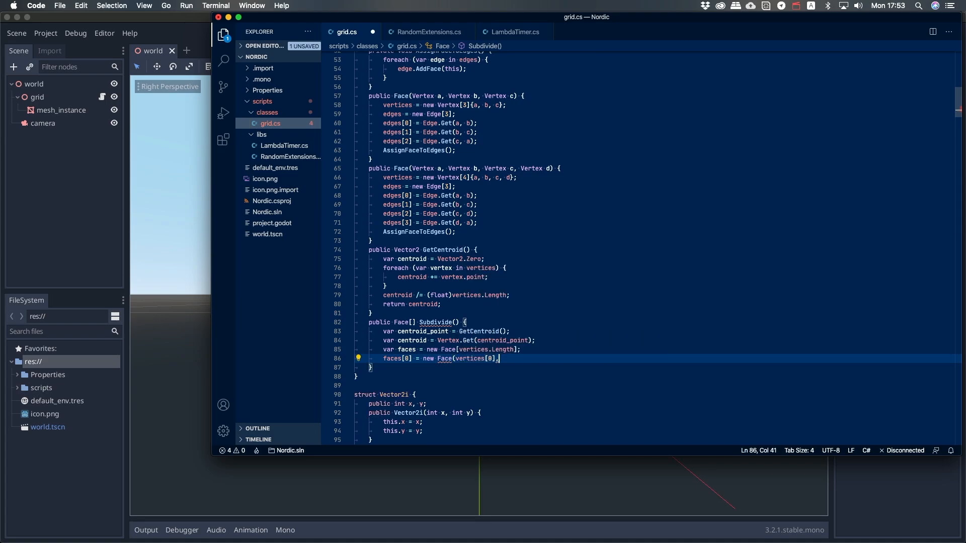
Discard the unfinished faces[0] assignment and return to the centroid vertex line
key("super+shift+k")
key("Up")
key("Up")
key("End")
key("Left")
key("Left")
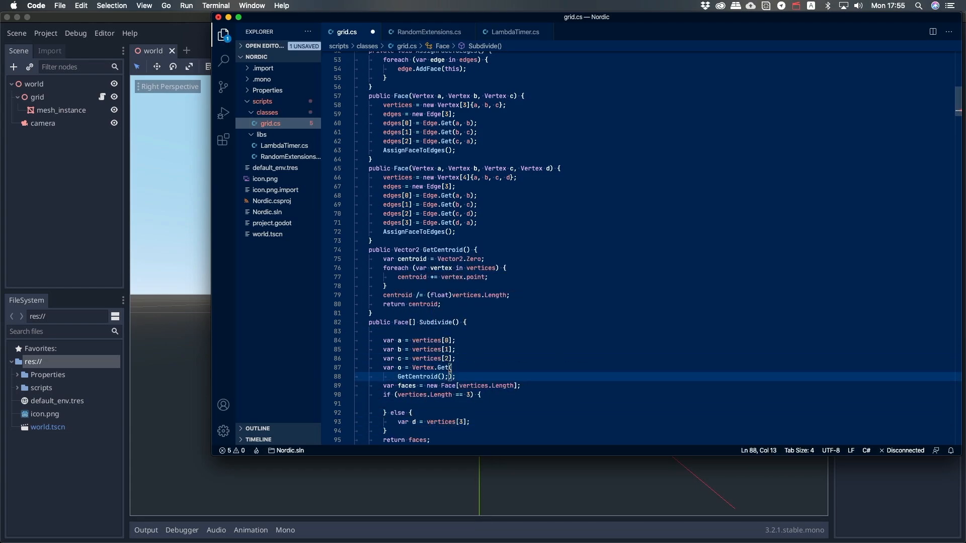
type(".GetMiddl")
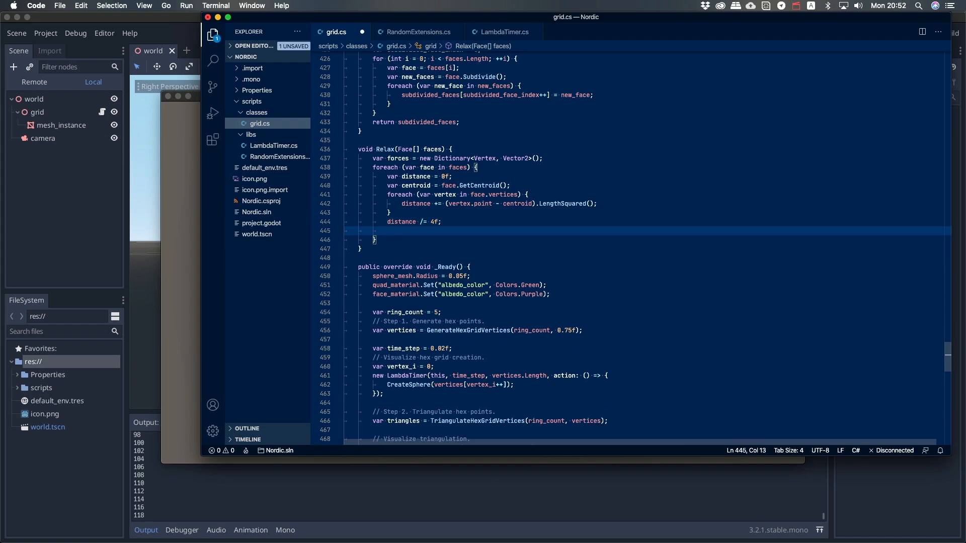
Replace line 446's squared-distance accumulation with force = centroid + distance * normalized offset, then switch to Godot
type("foreach (var vertex in face.vertices) {                 distance += (vertex.point - centroid).LengthSquared();             }")
double_click(563, 240)
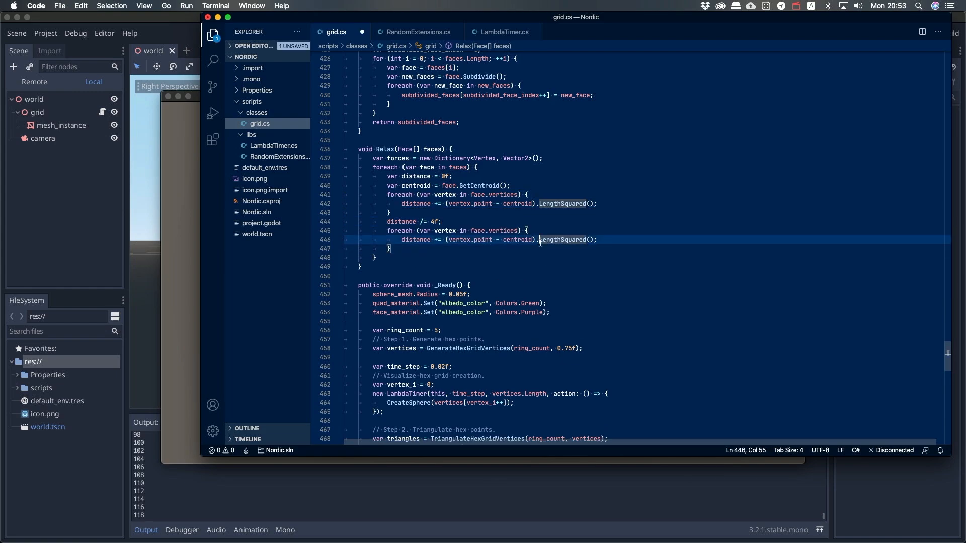
double_click(471, 240)
key("BackSpace")
key("Delete")
key("Delete")
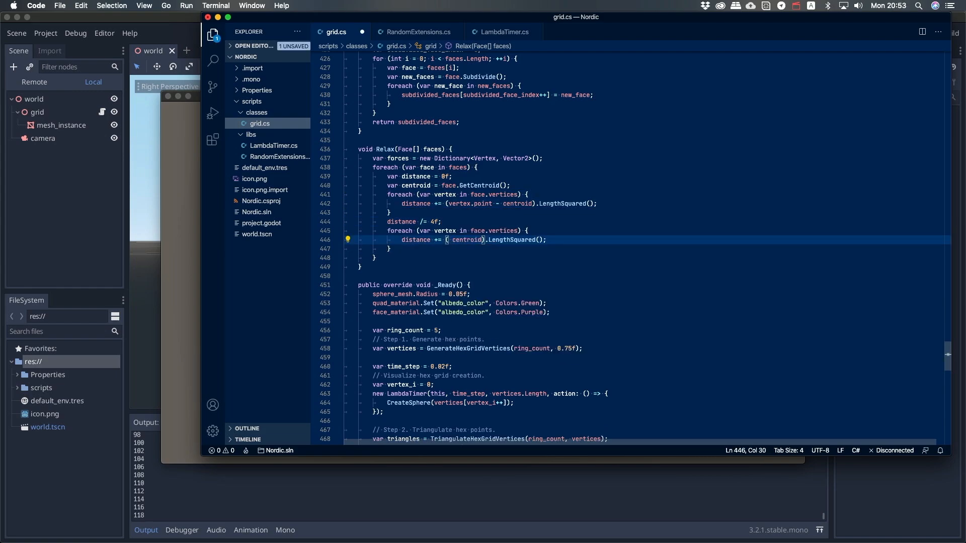
key("shift+Home")
type("var force = centroid ")
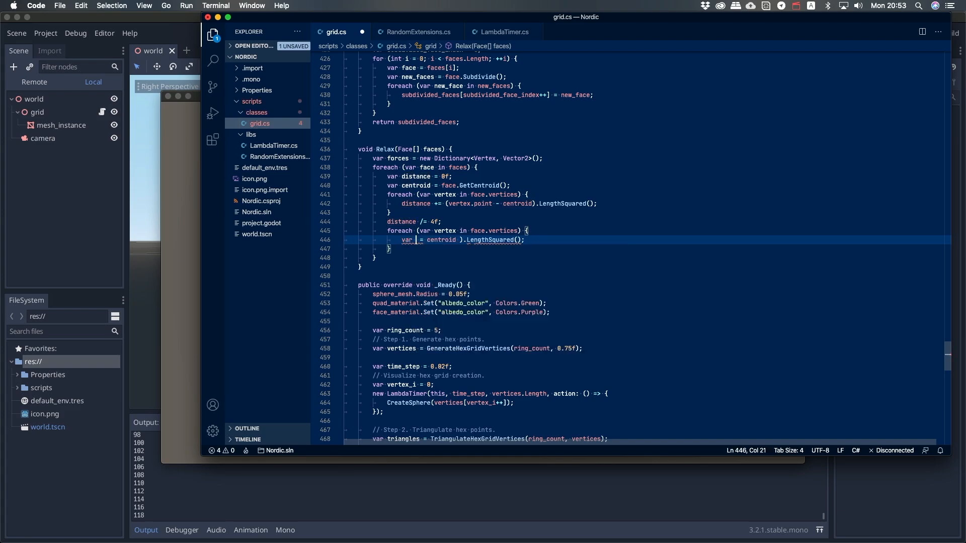
type("+ distance")
type(" ( ")
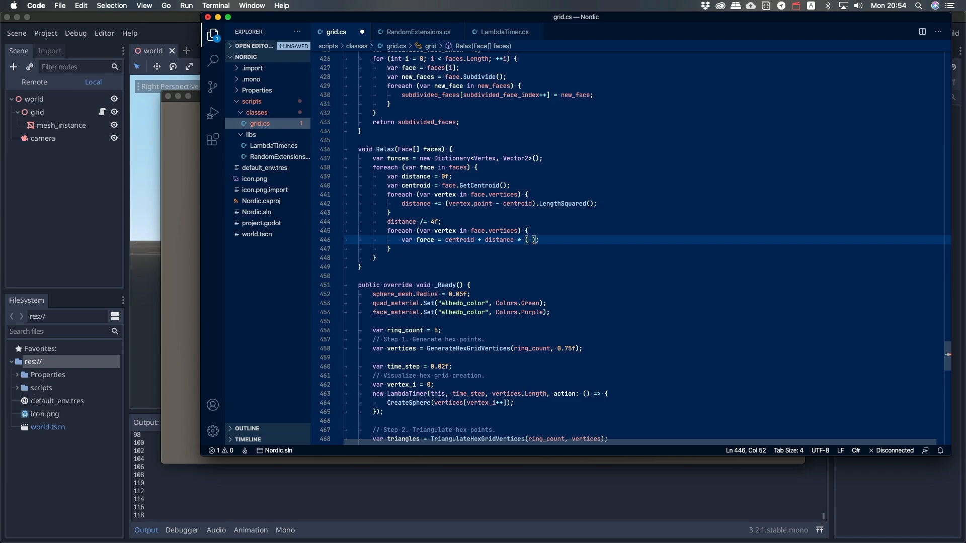
type(" centroid")
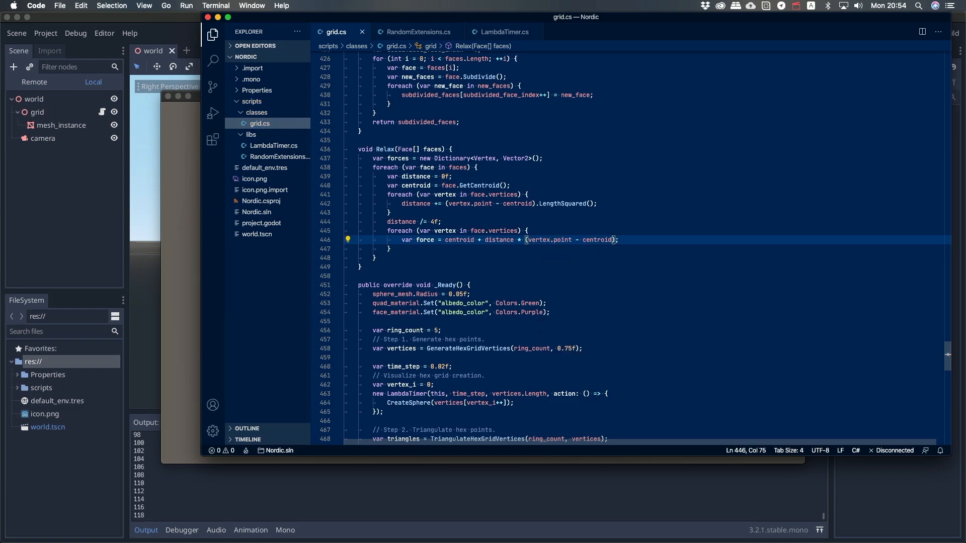
type(").Normalized(")
key("super+Tab")
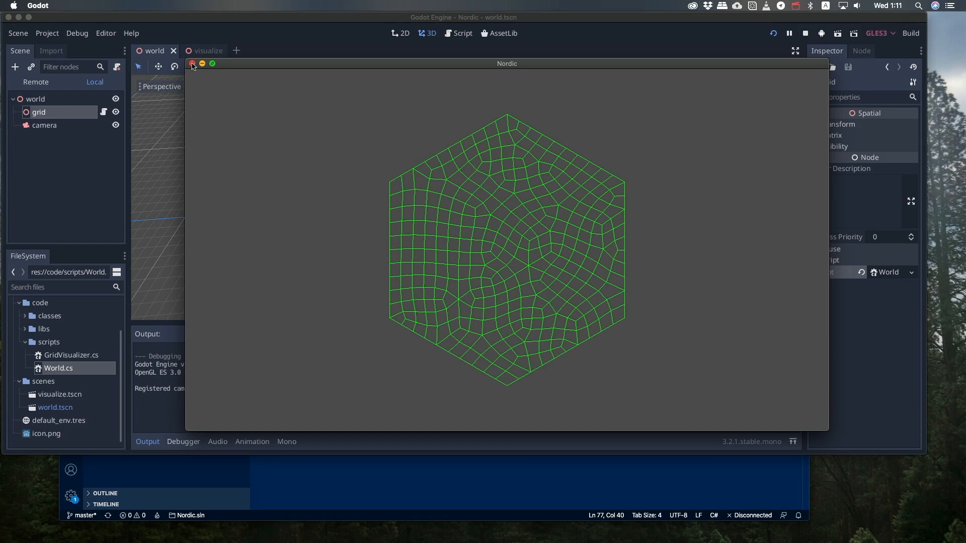
Close the running Nordic game window to stop the debug session
left_click(193, 63)
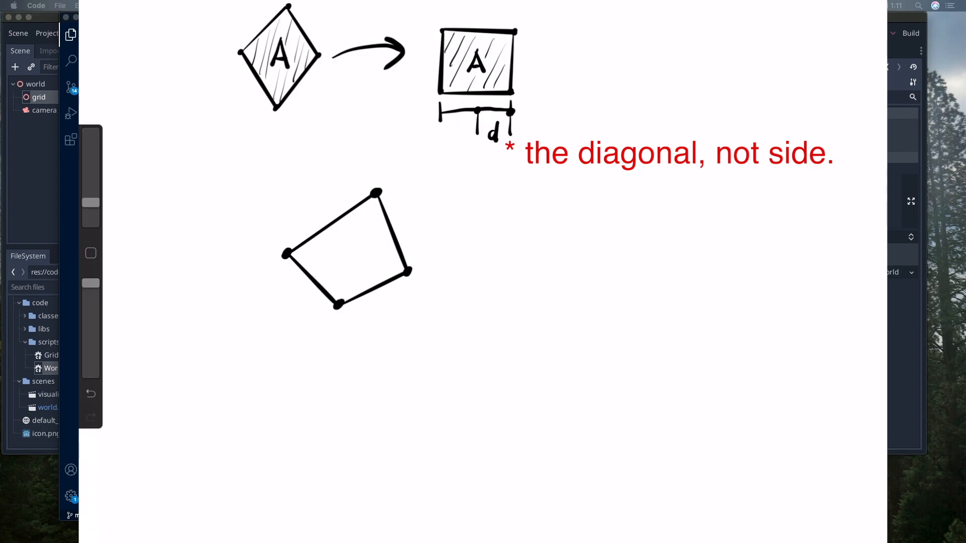
Duplicate the quadrilateral and draw the upper-left shape's centre dot, distance d and red inner square
left_click_drag(414, 217, 423, 231)
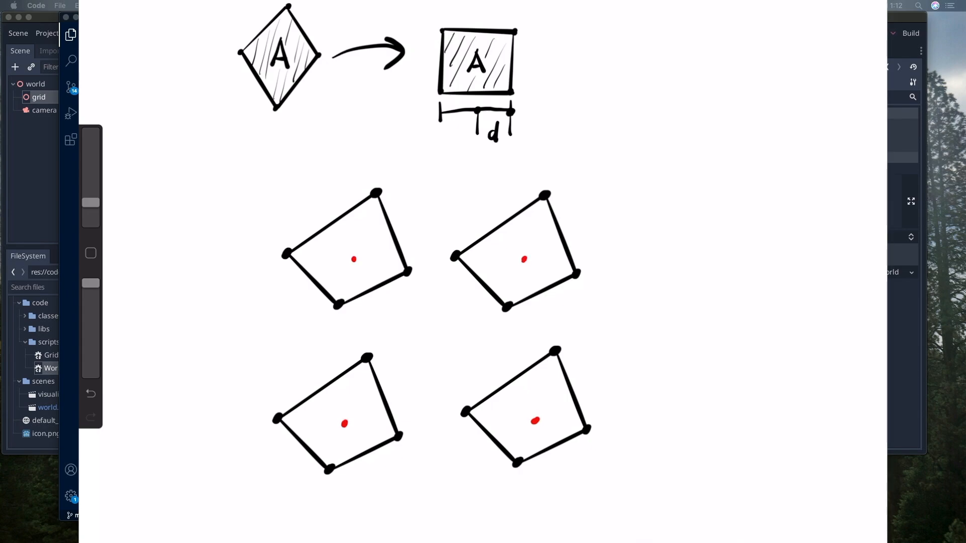
mouse_move(292, 253)
left_mouse_down()
mouse_move(353, 259)
mouse_move(338, 253)
left_mouse_up()
left_click(361, 214)
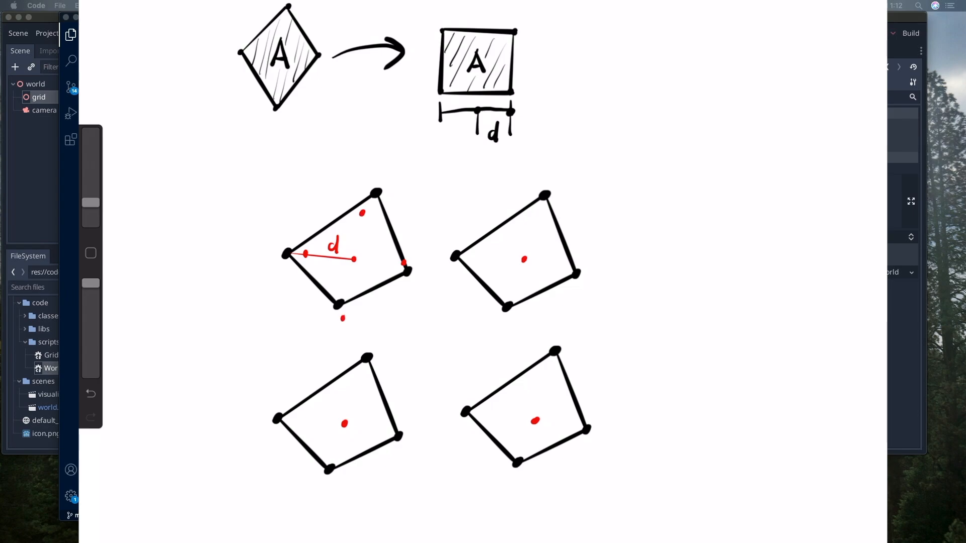
mouse_move(306, 255)
left_mouse_down()
mouse_move(361, 214)
mouse_move(404, 265)
left_mouse_up()
mouse_move(405, 264)
left_mouse_down()
mouse_move(344, 305)
mouse_move(306, 255)
left_mouse_up()
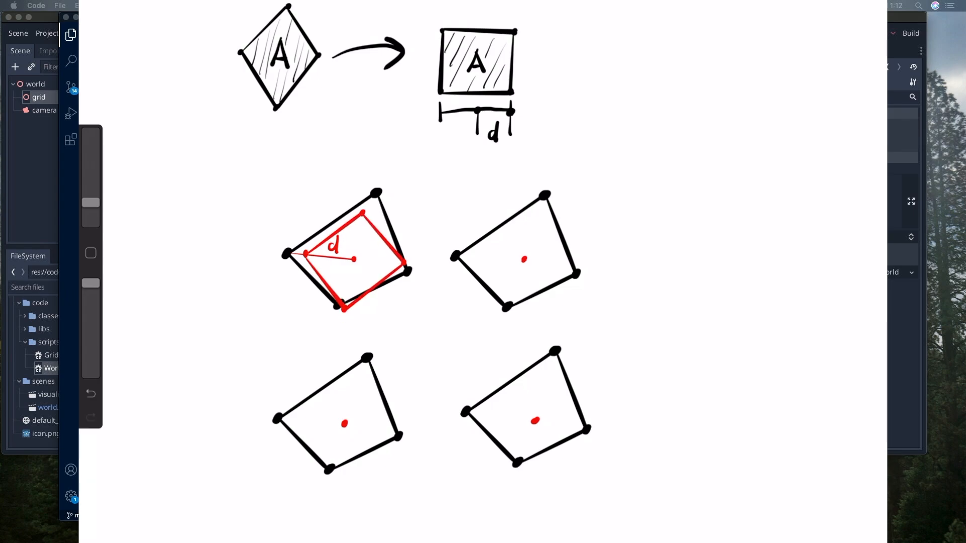
left_click_drag(544, 196, 525, 259)
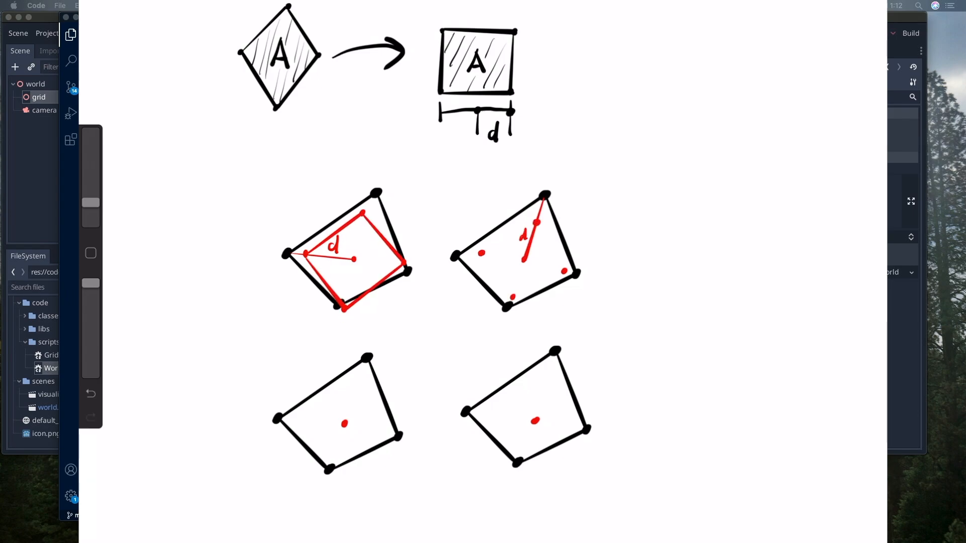
Draw red inner squares in the upper-right and lower-right quadrilaterals
mouse_move(537, 224)
left_mouse_down()
mouse_move(563, 273)
mouse_move(514, 299)
mouse_move(483, 253)
left_mouse_up()
left_click_drag(483, 255, 538, 225)
mouse_move(536, 421)
left_mouse_down()
mouse_move(586, 430)
mouse_move(560, 421)
left_mouse_up()
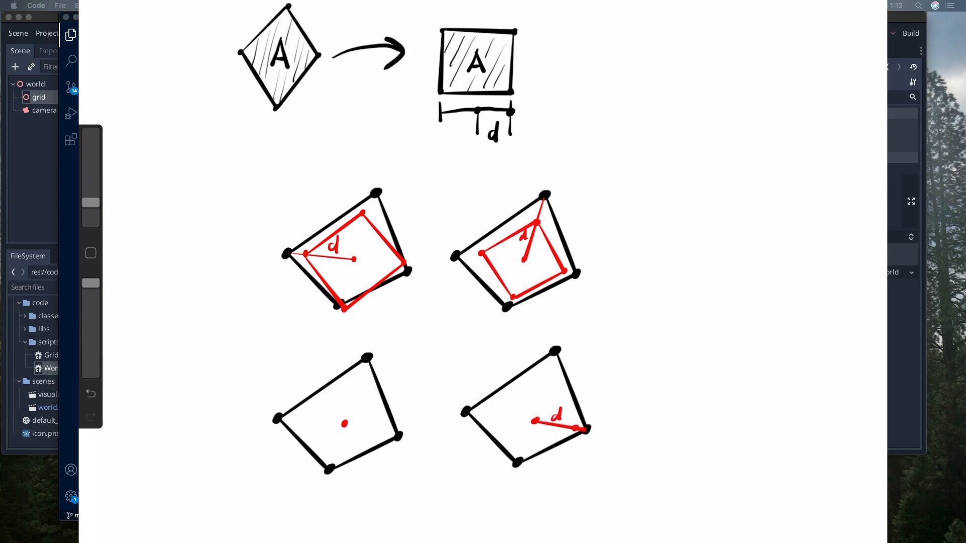
mouse_move(491, 415)
left_mouse_down()
mouse_move(541, 379)
mouse_move(575, 427)
mouse_move(523, 465)
left_mouse_up()
left_click_drag(524, 465, 491, 416)
Draw the distance line, corner dots and red inner square in the lower-left quadrilateral
mouse_move(333, 468)
left_mouse_down()
mouse_move(359, 383)
mouse_move(389, 436)
left_mouse_up()
left_click(335, 454)
mouse_move(390, 436)
left_mouse_down()
mouse_move(330, 468)
mouse_move(304, 412)
left_mouse_up()
With a green brush, link every outer corner to its inner square vertex across the four shapes
key("c")
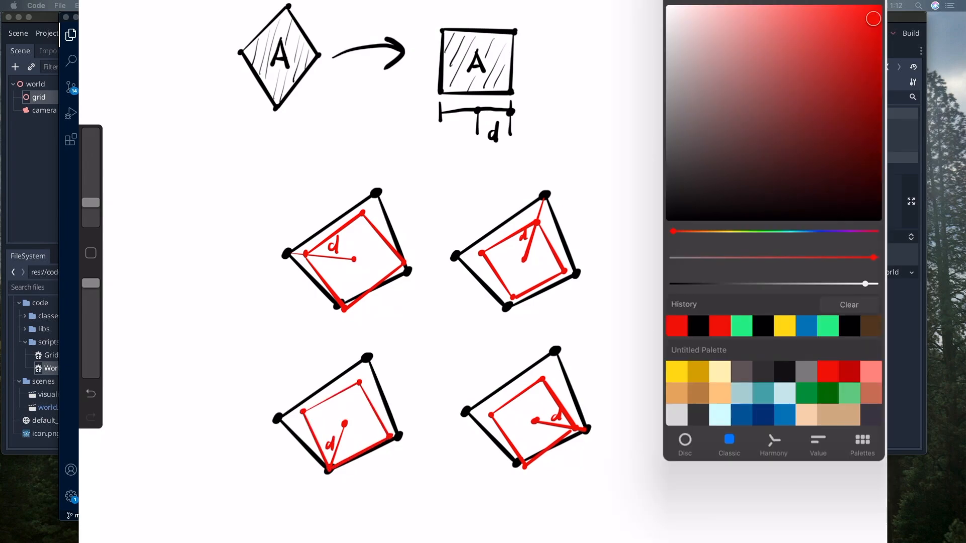
left_click(742, 325)
left_click_drag(377, 195, 367, 208)
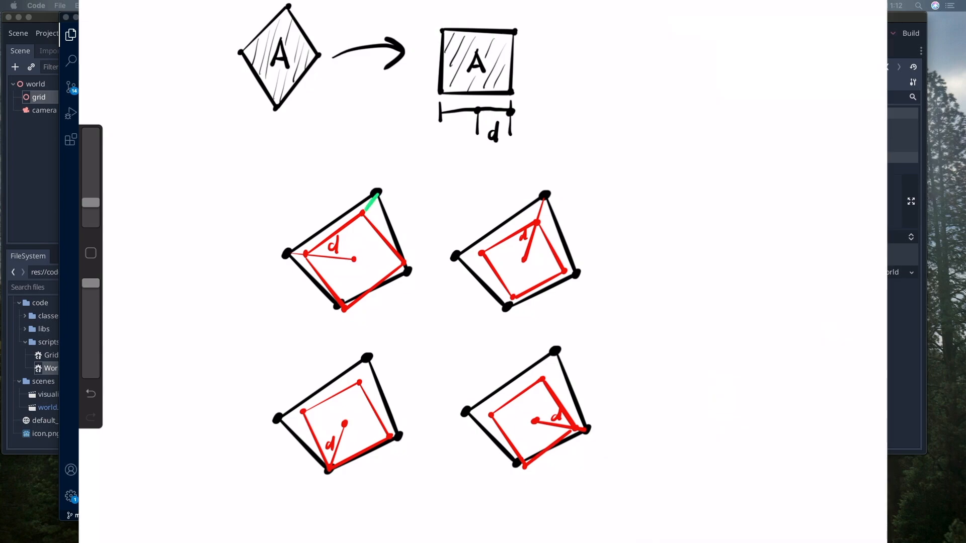
left_click_drag(286, 254, 309, 255)
left_click_drag(456, 257, 481, 253)
left_click_drag(543, 197, 538, 220)
left_click_drag(554, 352, 542, 379)
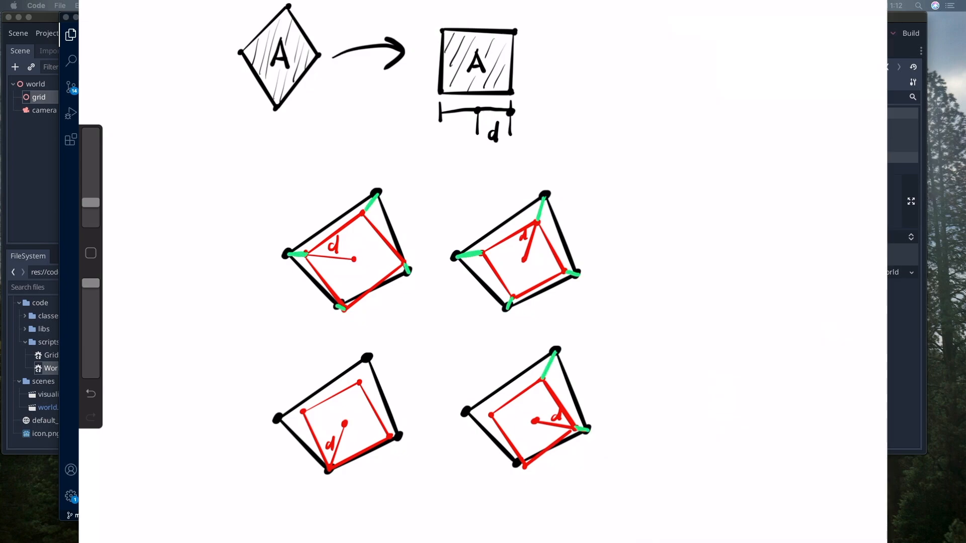
left_click_drag(525, 468, 513, 461)
left_click_drag(465, 414, 491, 415)
left_click_drag(278, 420, 303, 413)
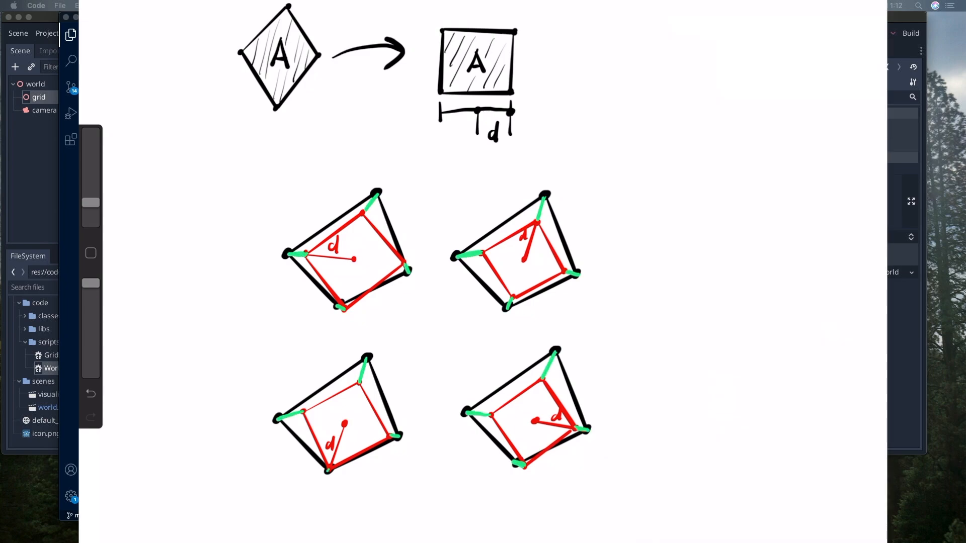
Circle and tick the lower-left quadrilateral, then trace its four edges in yellow
left_click_drag(370, 338, 378, 341)
left_click_drag(234, 453, 252, 442)
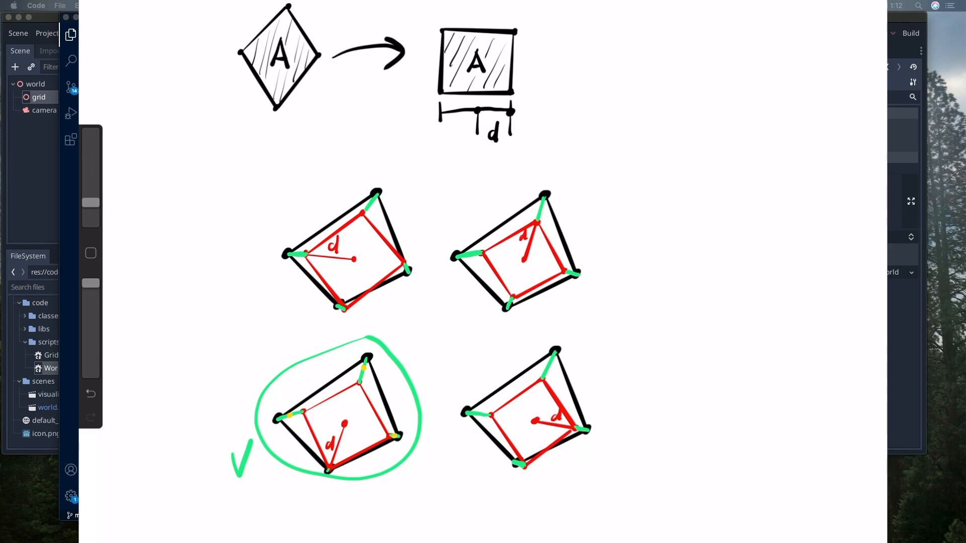
left_click_drag(298, 411, 361, 374)
left_click_drag(367, 371, 384, 419)
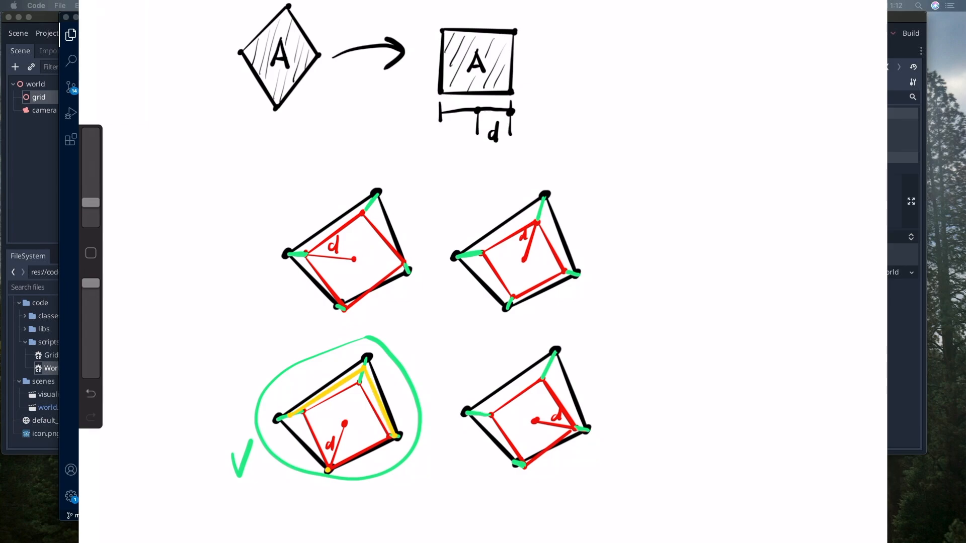
left_click_drag(393, 438, 331, 468)
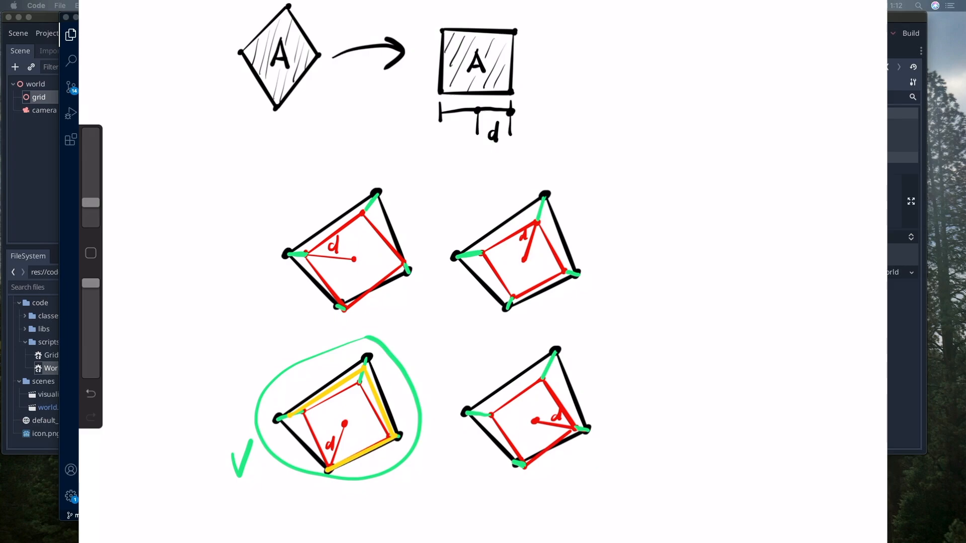
left_click_drag(291, 417, 326, 467)
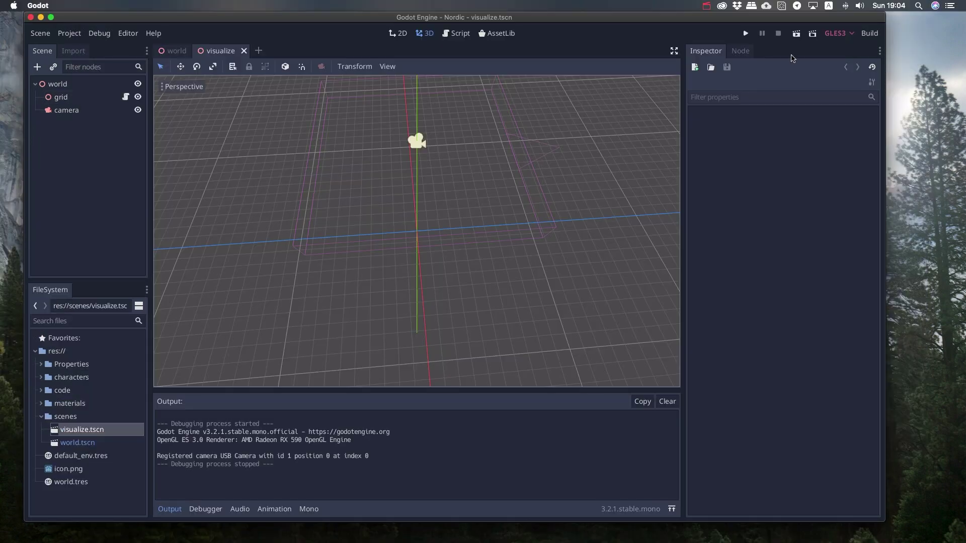
Run the project and restart the scene three times to regenerate the relaxed hexagonal quad grid
left_click(796, 33)
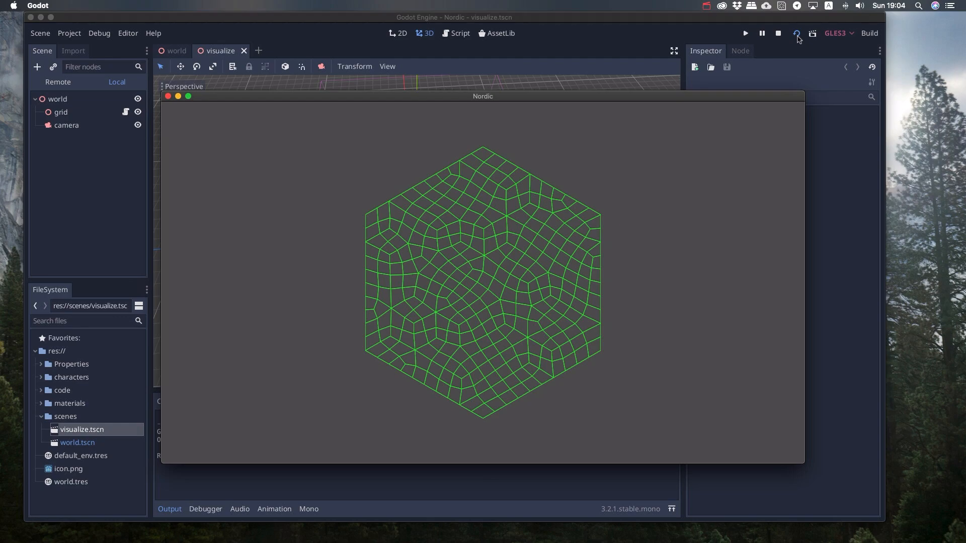
left_click(797, 35)
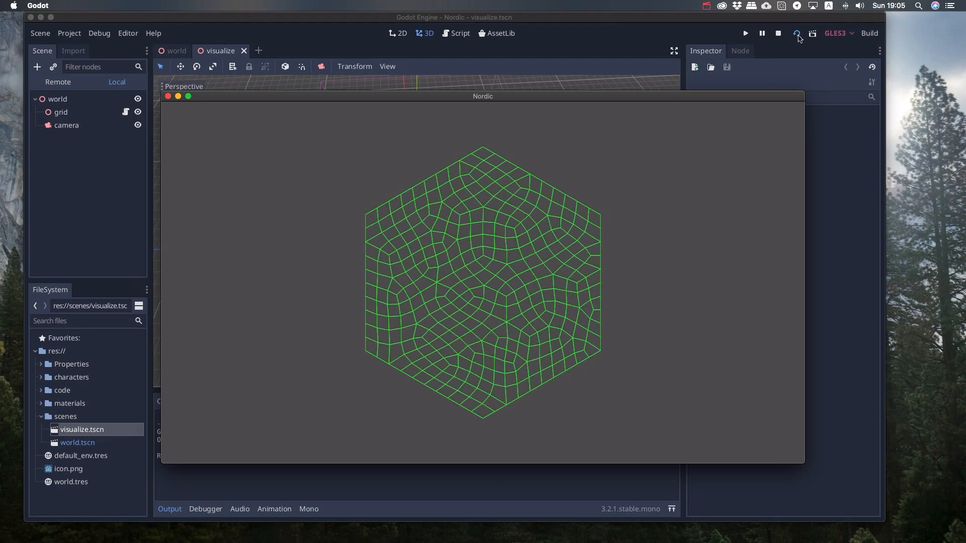
left_click(799, 34)
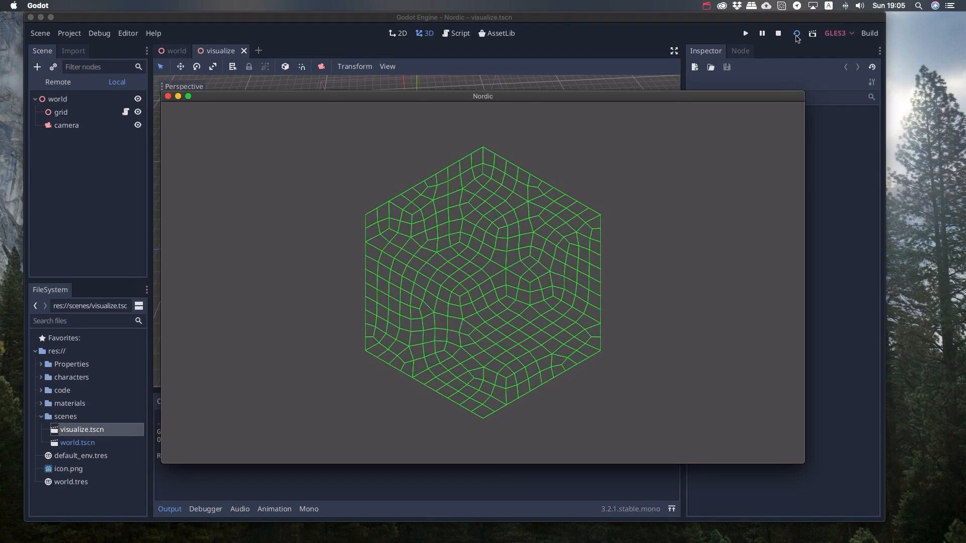
left_click(796, 34)
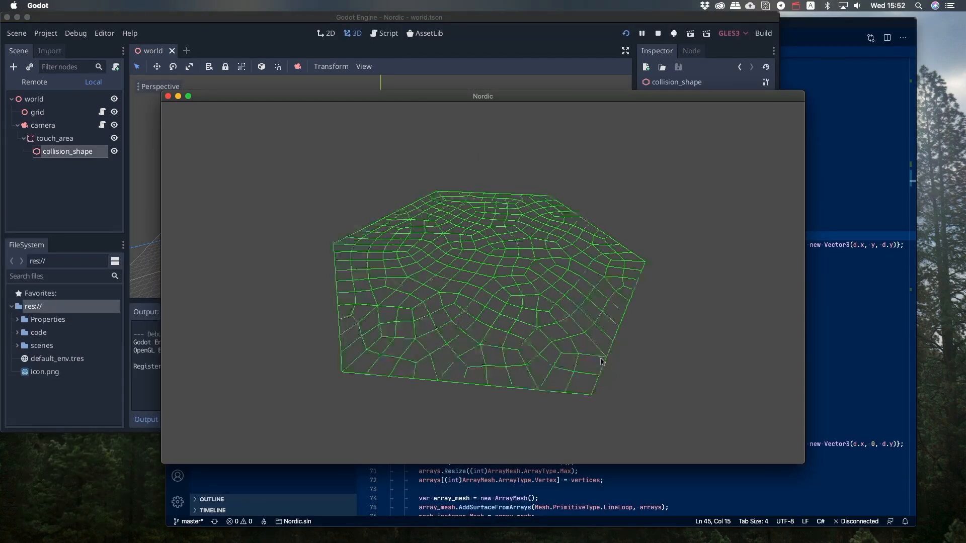
Rotate the green quad terrain with the white cube into a tilted view
left_click_drag(780, 350, 388, 367)
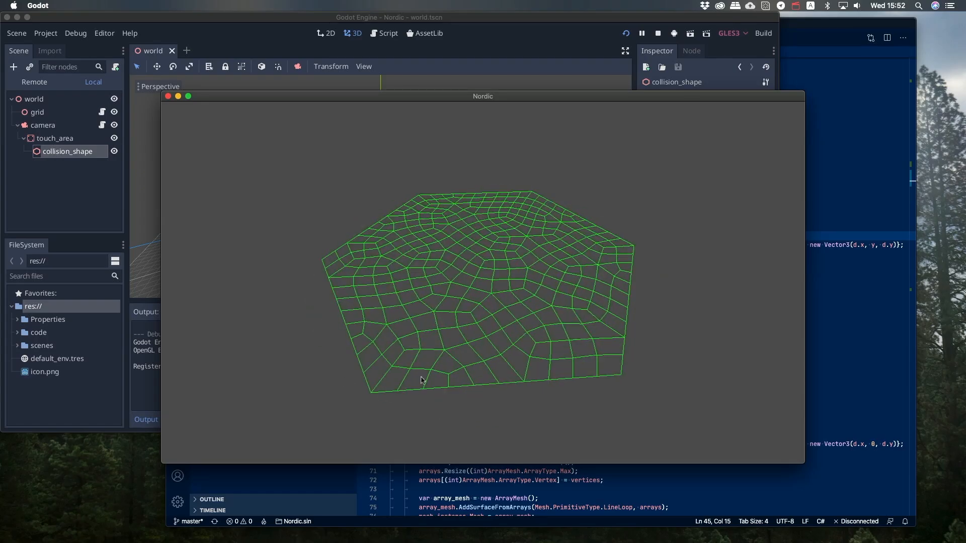
scroll(388, 367, "up", 8)
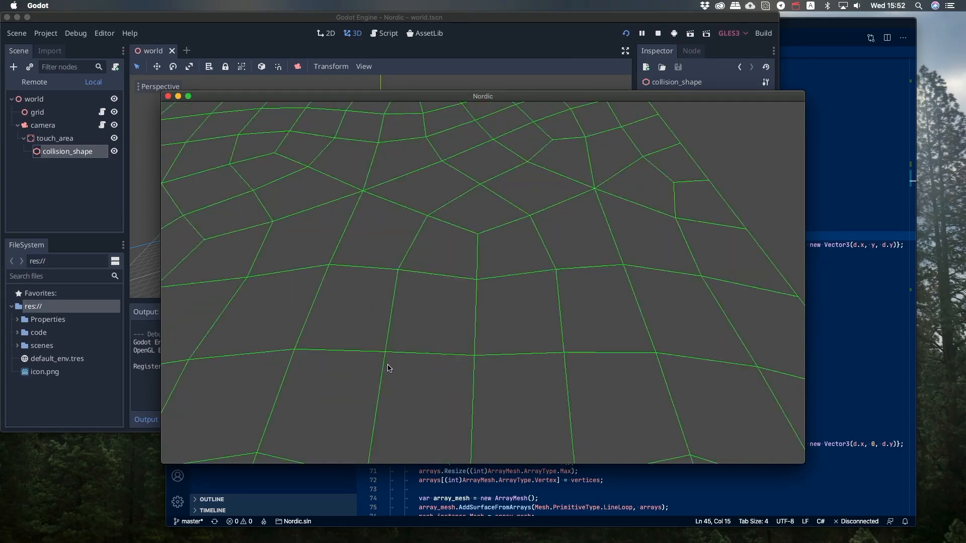
scroll(389, 367, "down", 8)
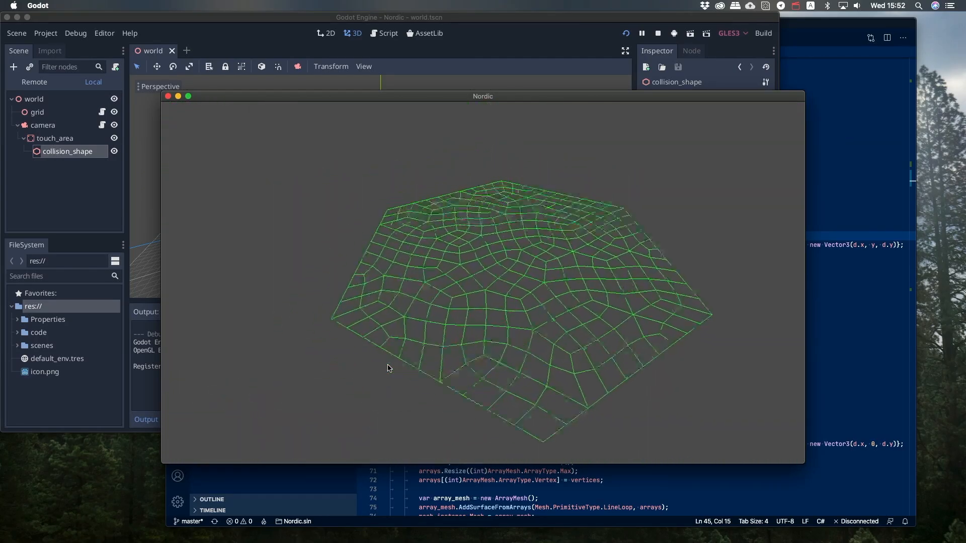
scroll(389, 367, "up", 2)
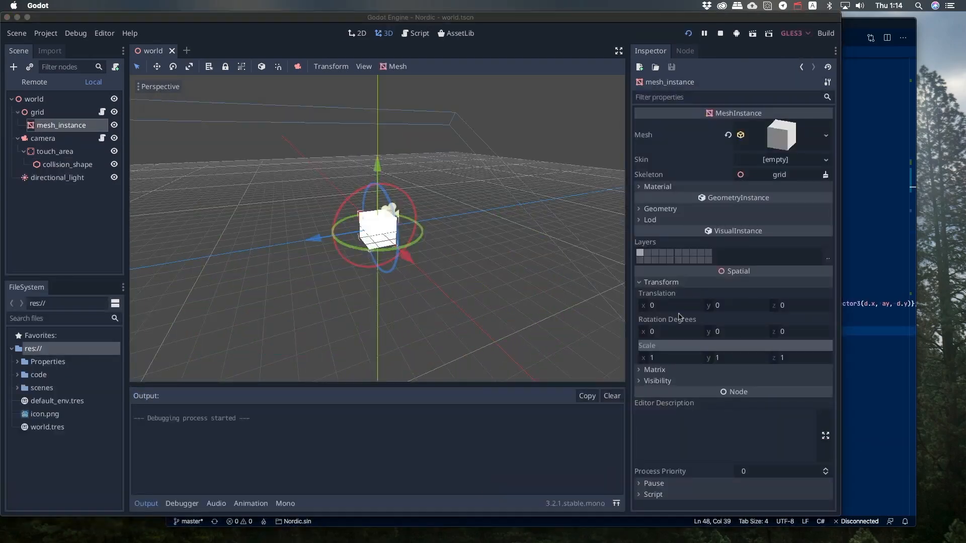
scroll(633, 304, "up", 6)
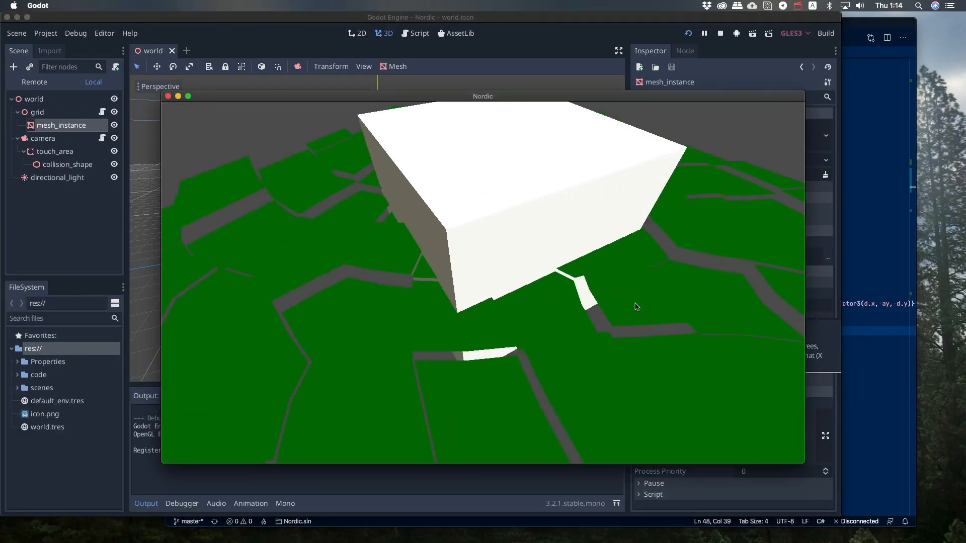
scroll(634, 305, "down", 6)
scroll(634, 306, "up", 5)
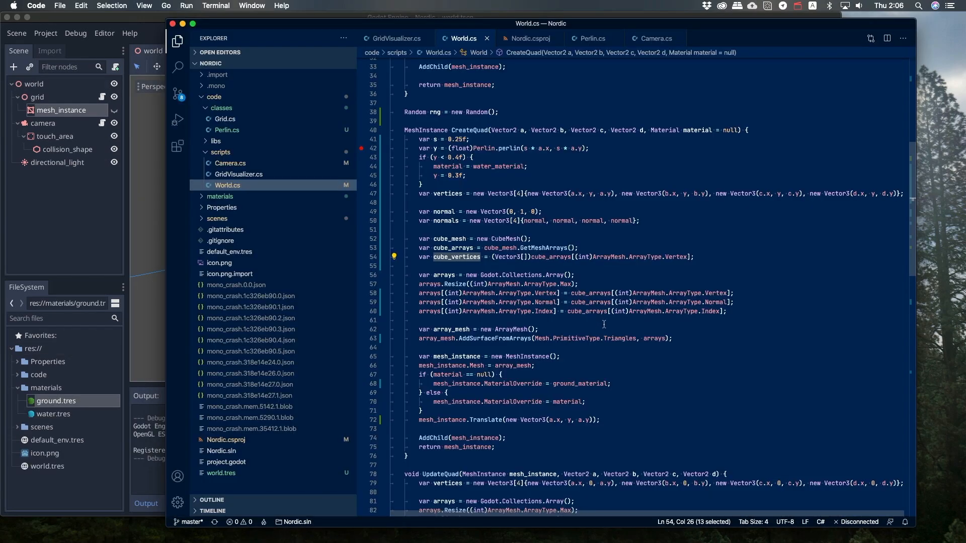
scroll(604, 325, "up", 1)
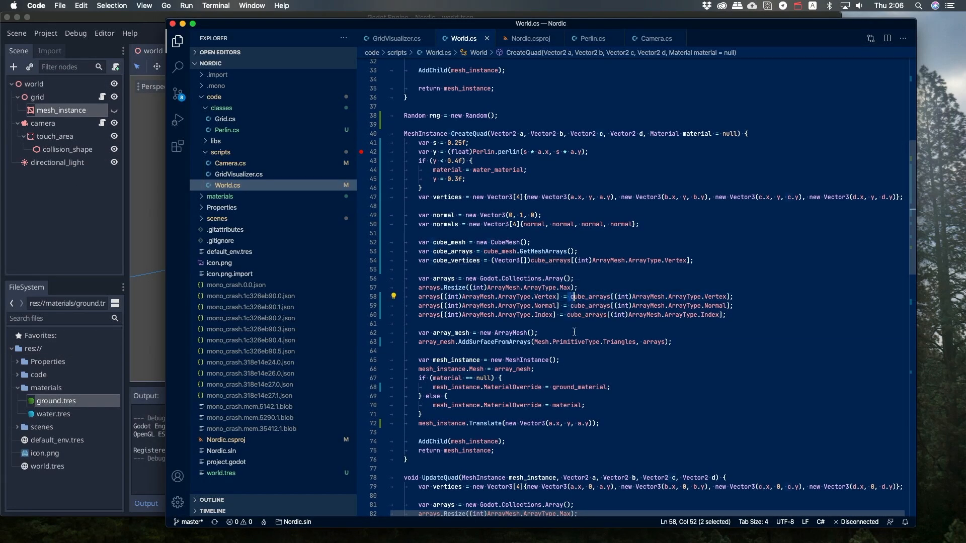
Replace line 58's cube vertex lookup with cube_vertices, save World.cs and rerun the project
left_click_drag(570, 297, 735, 296)
type("cube_vertices")
key("super+s")
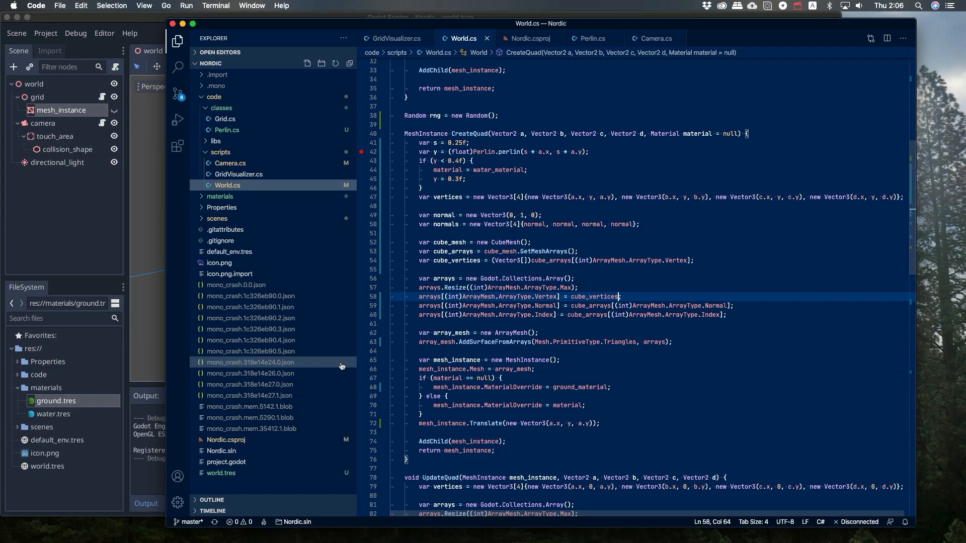
key("super+Tab")
key("F5")
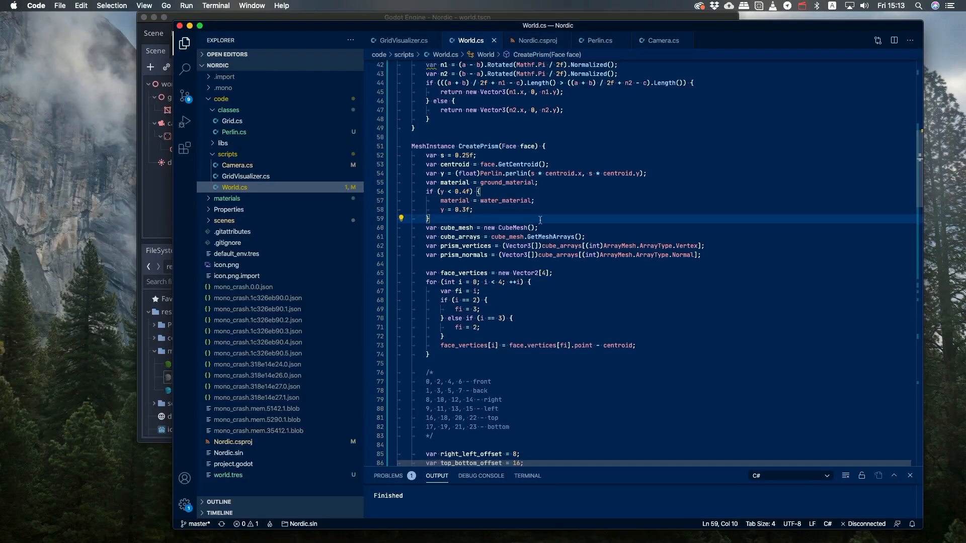
type(".8f) {")
Add the else-if branch assigning rock_material when y exceeds 0.8f in CreatePrism
key("Return")
type("material = rock_material;")
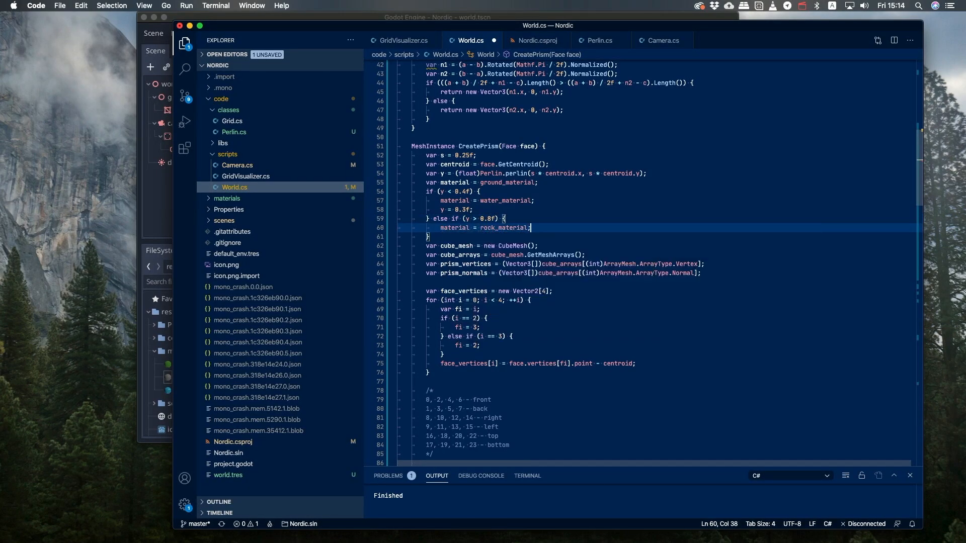
key("Return")
type("y")
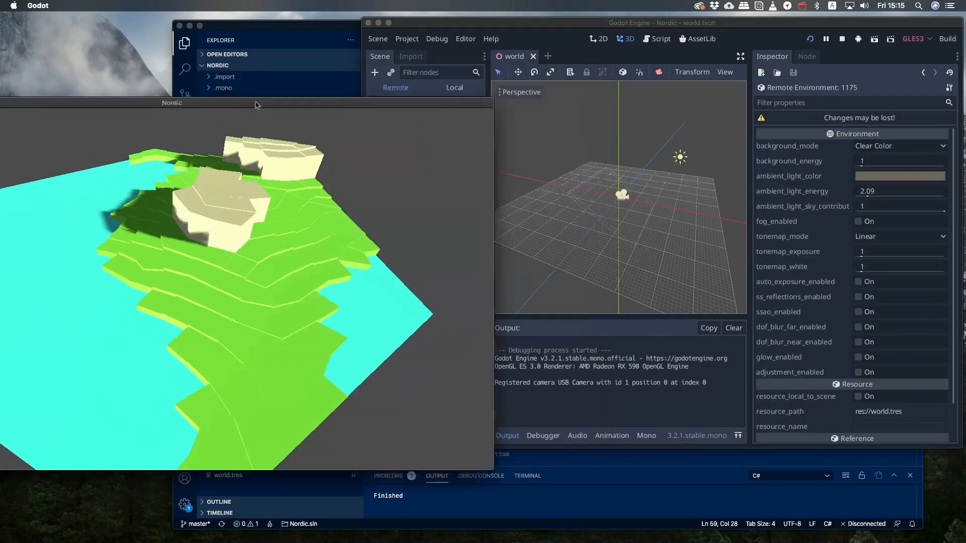
Disable auto exposure and screen-space reflections, enable SSAO and adjust its light-affect amount
left_click(858, 281)
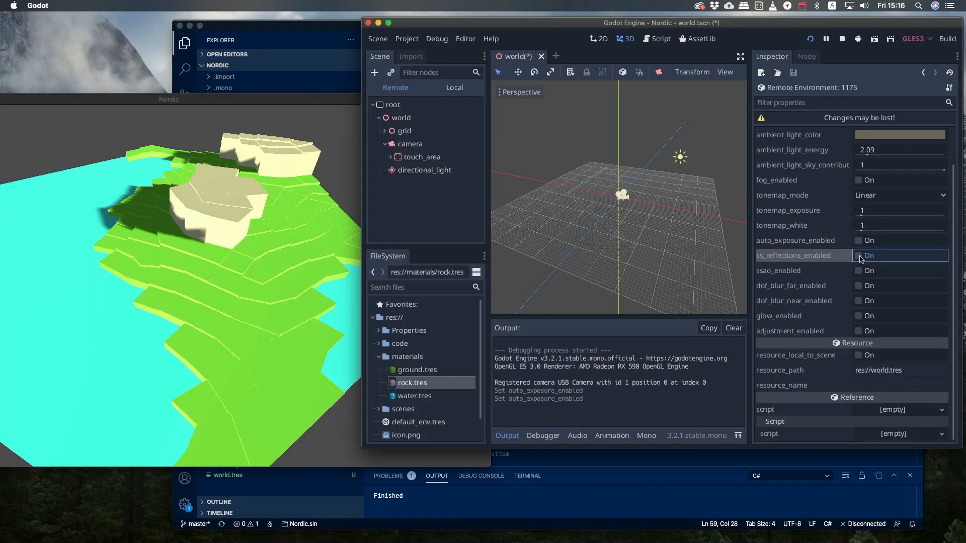
left_click(859, 255)
left_click(858, 273)
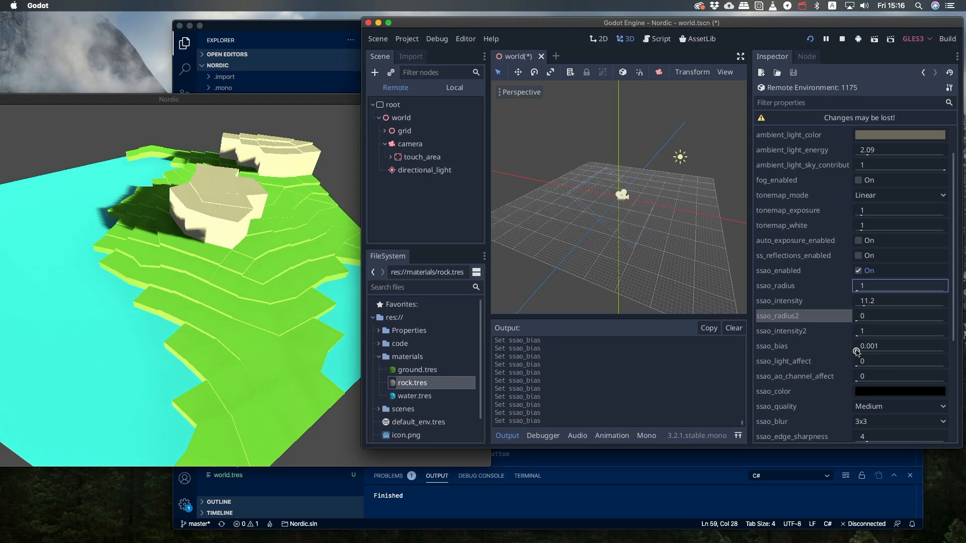
left_click_drag(856, 366, 857, 365)
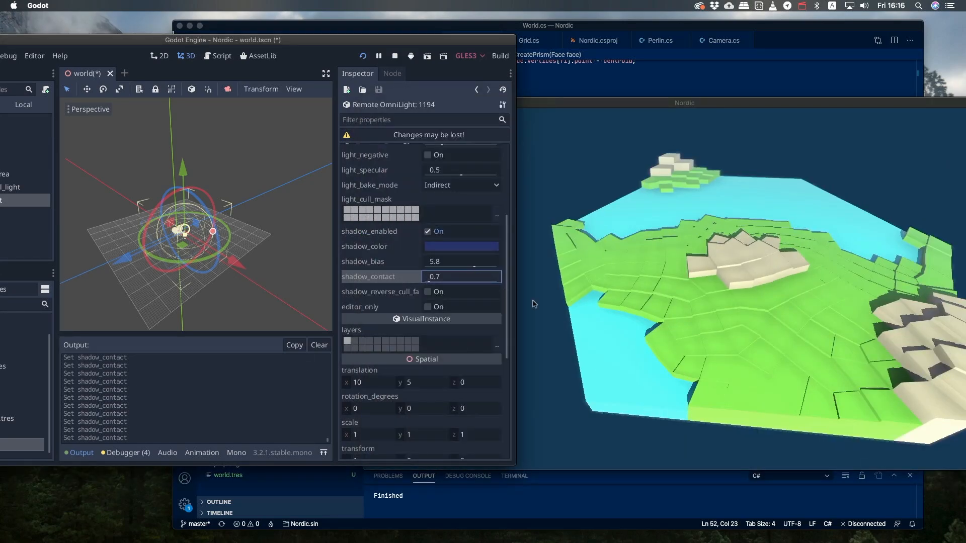
Orbit the game camera around the terrain to check the new ambient shading and shadows
mouse_move(533, 304)
left_mouse_down()
mouse_move(900, 272)
mouse_move(829, 279)
left_mouse_up()
left_click_drag(685, 103, 430, 46)
mouse_move(423, 317)
left_mouse_down()
mouse_move(236, 356)
mouse_move(619, 352)
mouse_move(355, 362)
mouse_move(548, 369)
mouse_move(578, 334)
mouse_move(724, 270)
left_mouse_up()
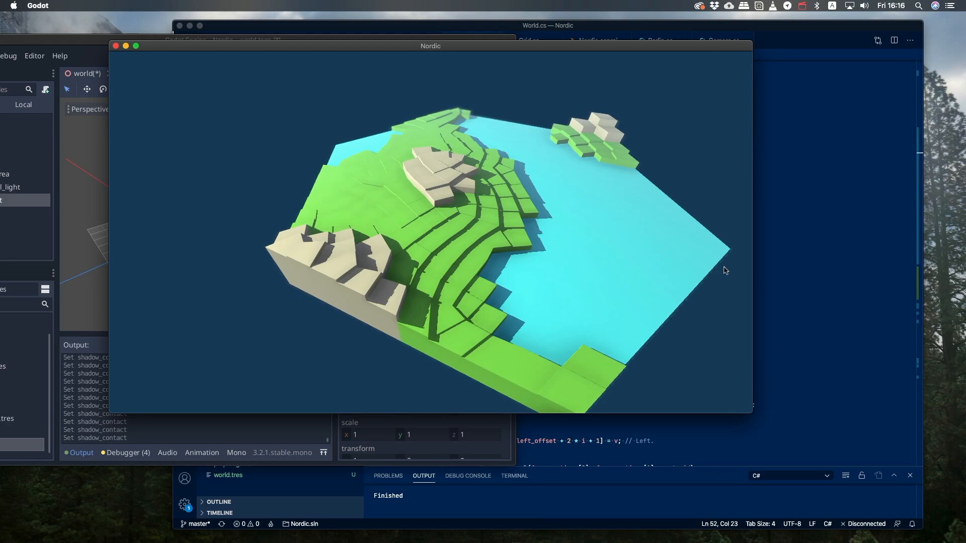
scroll(572, 232, "up", 3)
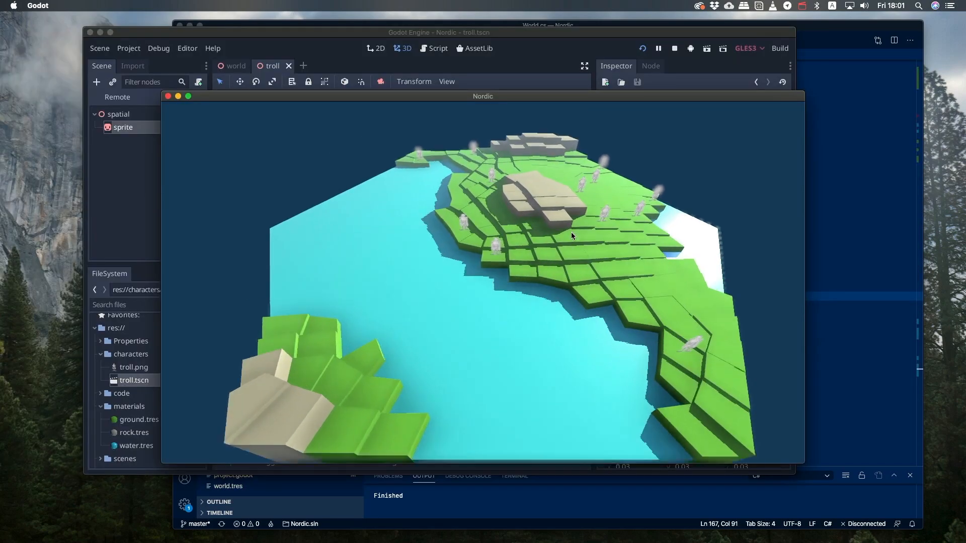
scroll(570, 232, "up", 3)
scroll(571, 232, "up", 2)
Orbit, pan and pull back the game camera to view the troll sprites roaming the island
left_click_drag(675, 242, 414, 235)
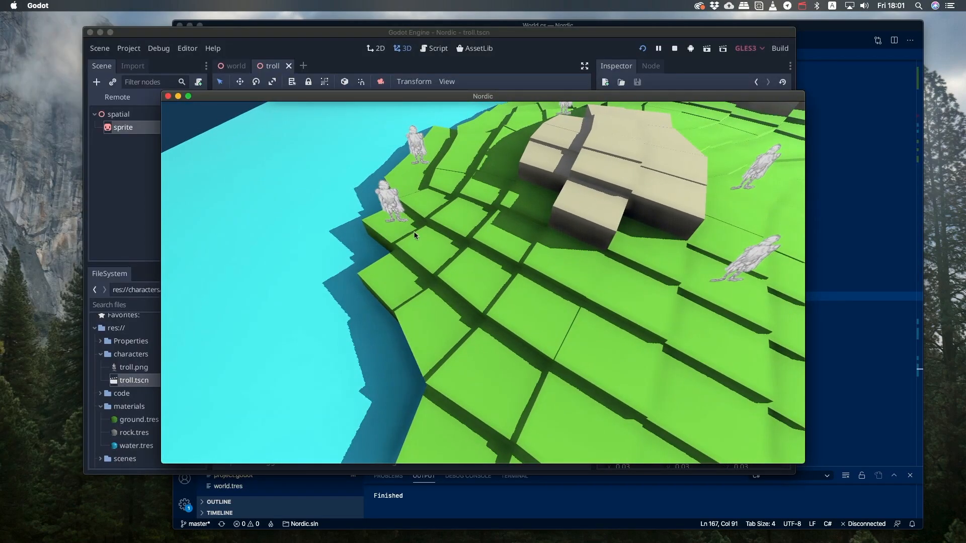
left_click_drag(640, 333, 641, 333)
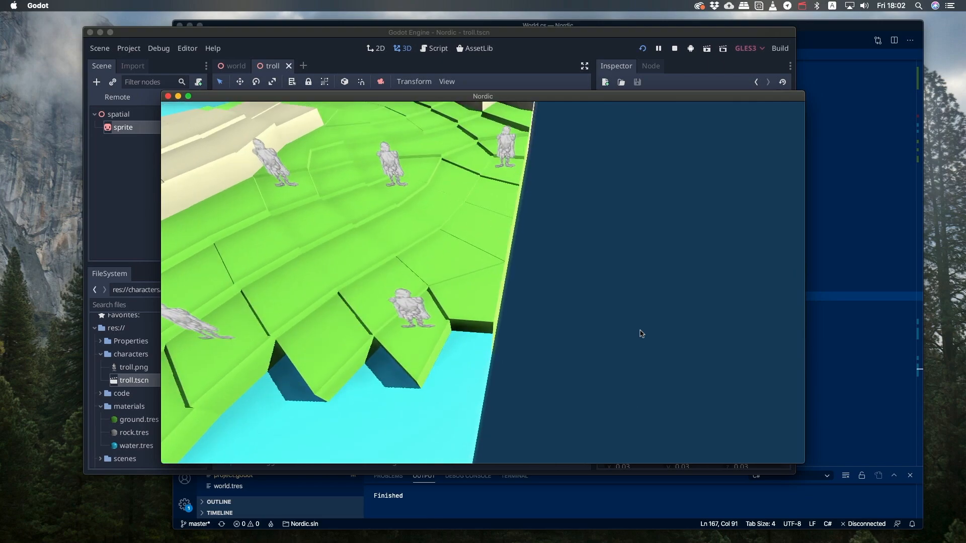
scroll(641, 333, "down", 3)
scroll(640, 333, "down", 3)
scroll(640, 332, "down", 2)
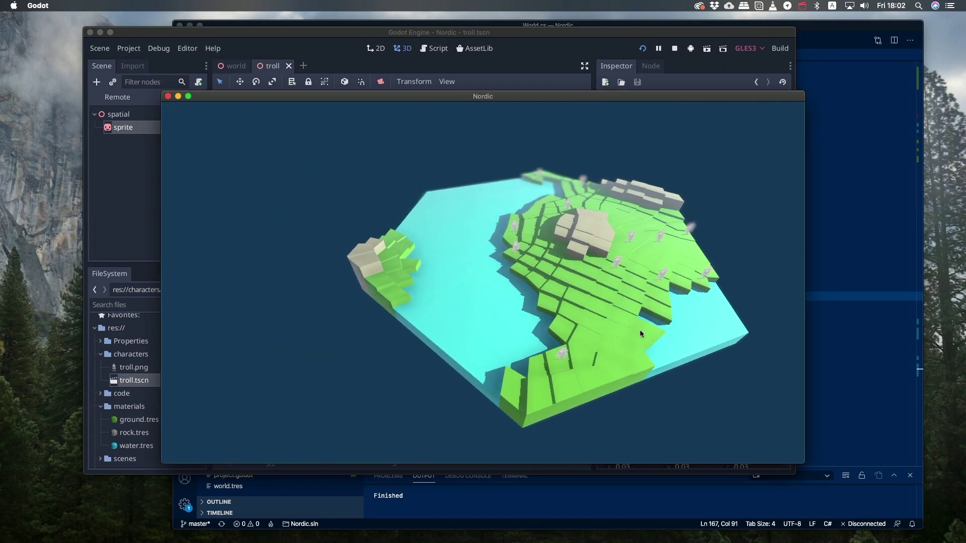
left_click_drag(640, 332, 374, 301)
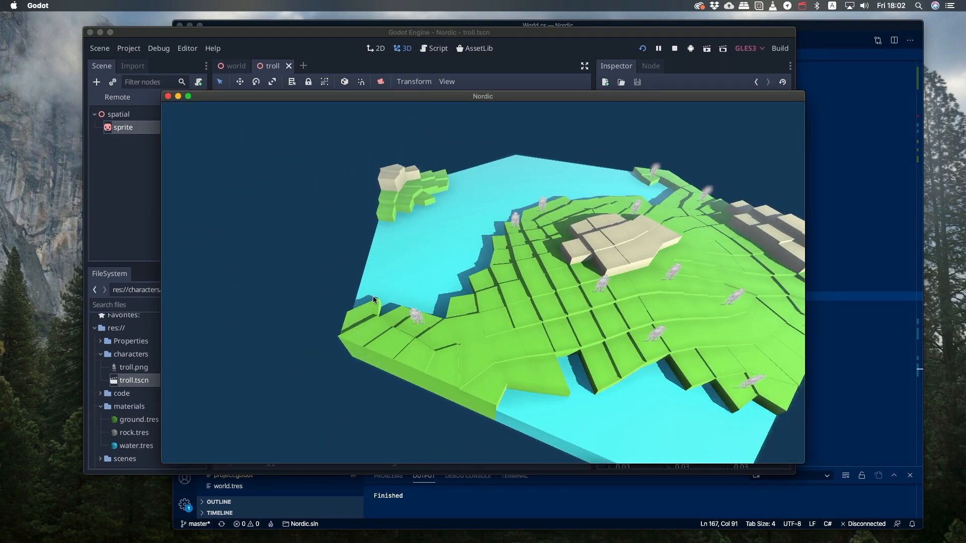
mouse_move(645, 346)
left_mouse_down()
mouse_move(226, 310)
mouse_move(306, 308)
left_mouse_up()
scroll(574, 365, "down", 5)
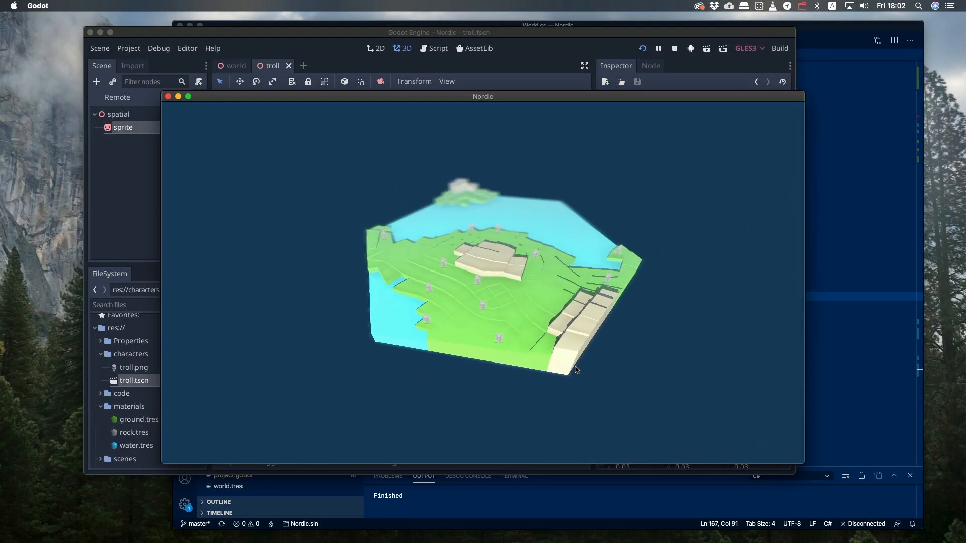
scroll(574, 365, "up", 4)
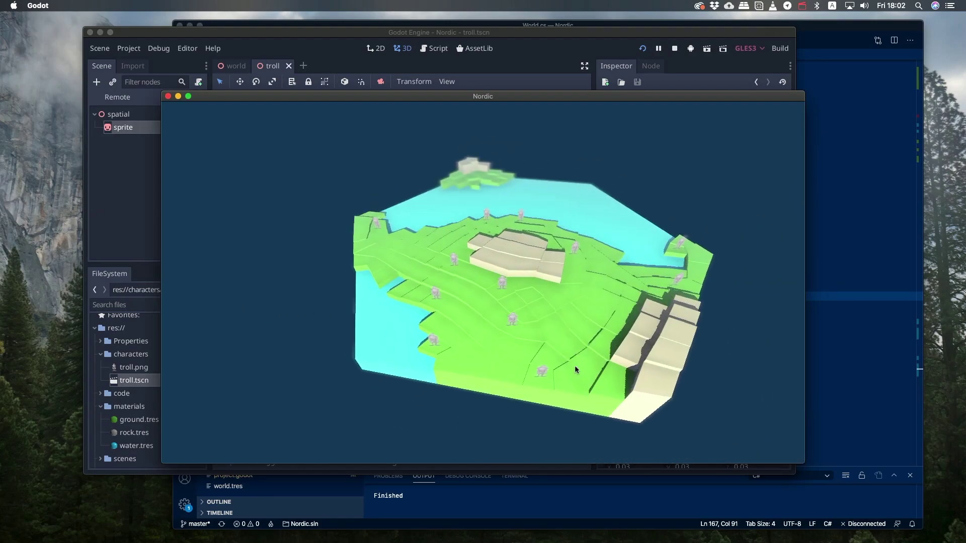
scroll(574, 365, "up", 3)
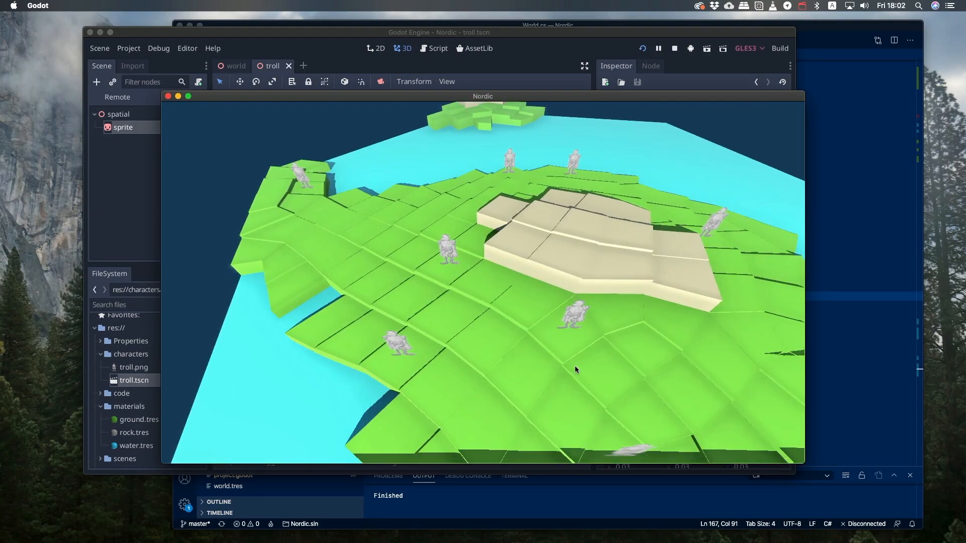
scroll(575, 366, "up", 3)
scroll(574, 365, "up", 2)
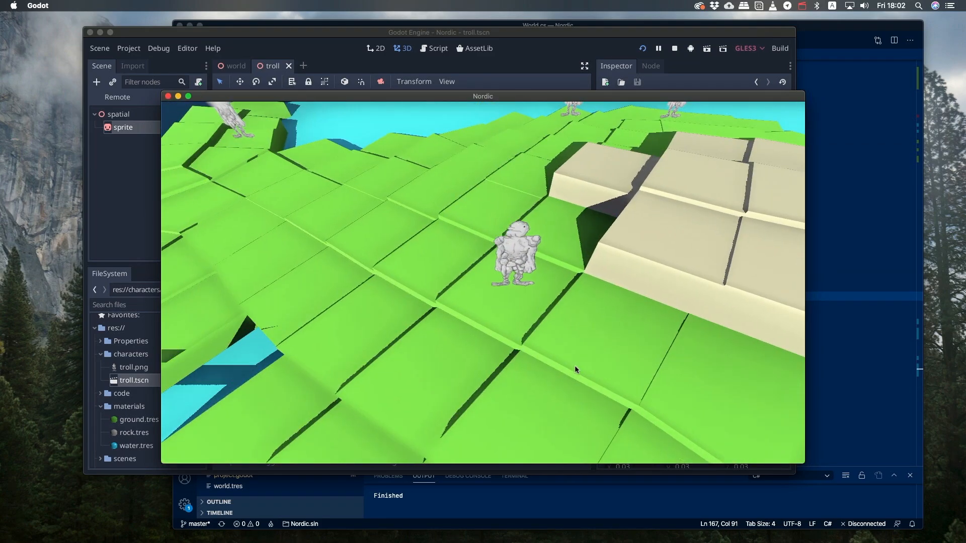
mouse_move(615, 371)
middle_mouse_down()
mouse_move(325, 354)
mouse_move(488, 388)
mouse_move(304, 358)
mouse_move(583, 386)
middle_mouse_up()
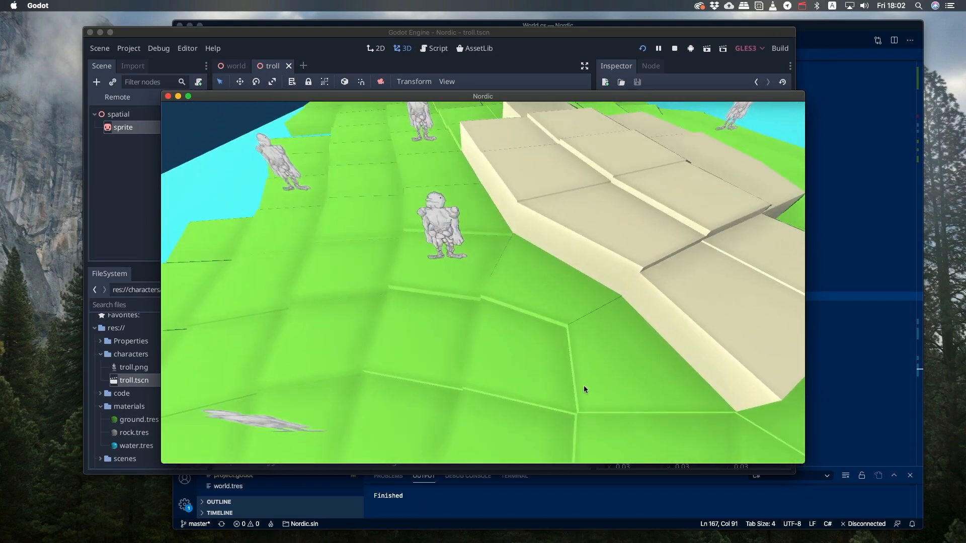
mouse_move(741, 382)
middle_mouse_down()
mouse_move(627, 376)
mouse_move(638, 395)
mouse_move(623, 398)
mouse_move(754, 398)
mouse_move(588, 357)
mouse_move(563, 362)
middle_mouse_up()
scroll(627, 377, "down", 5)
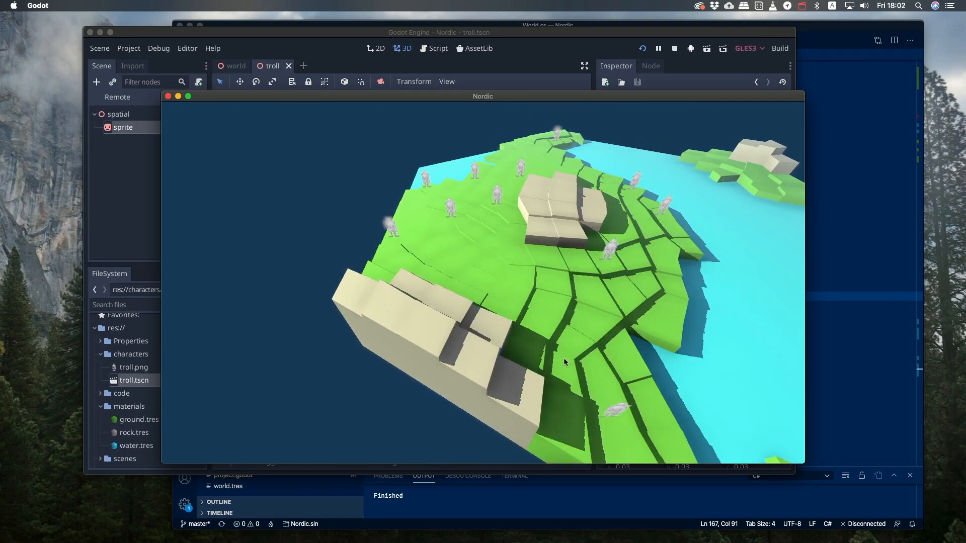
middle_click_drag(770, 378, 389, 351)
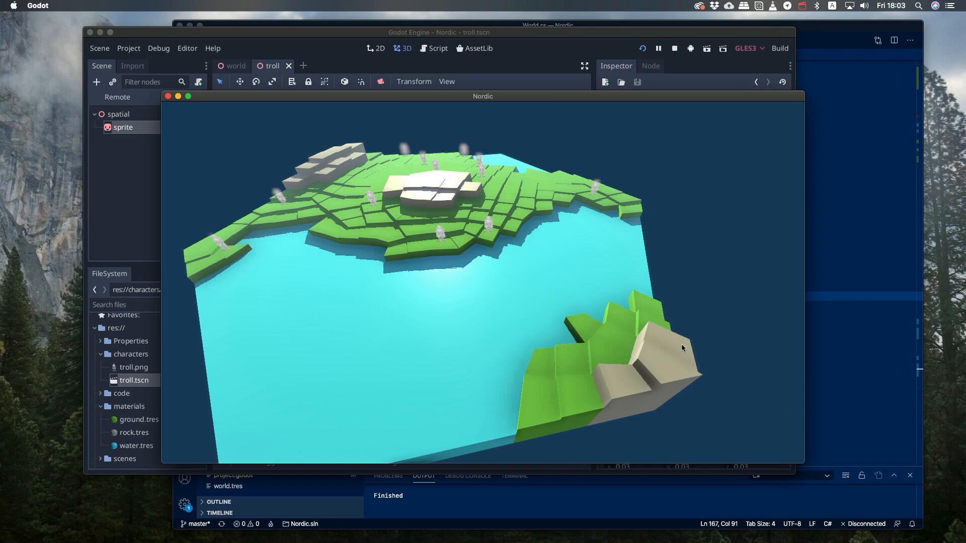
left_click_drag(482, 379, 489, 350)
left_click_drag(600, 342, 264, 386)
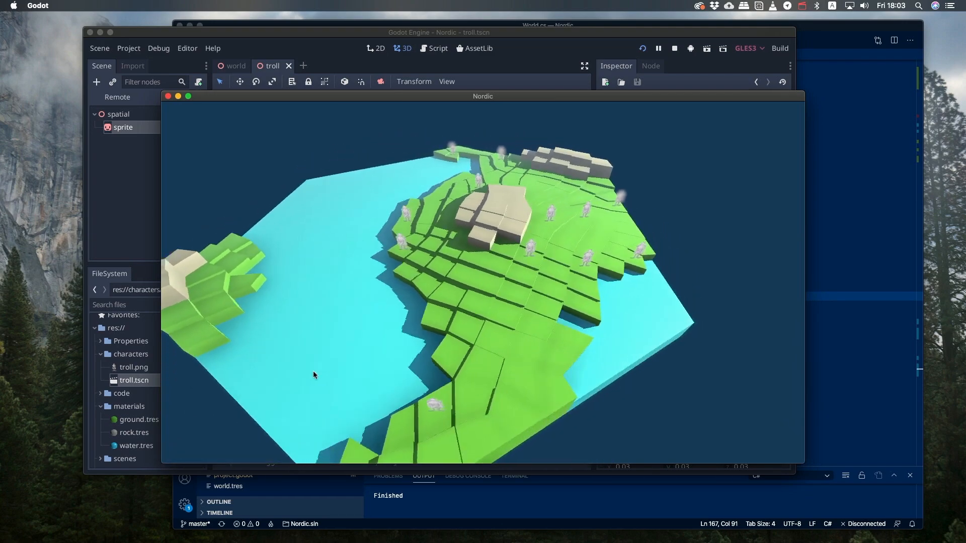
left_click_drag(509, 347, 481, 348)
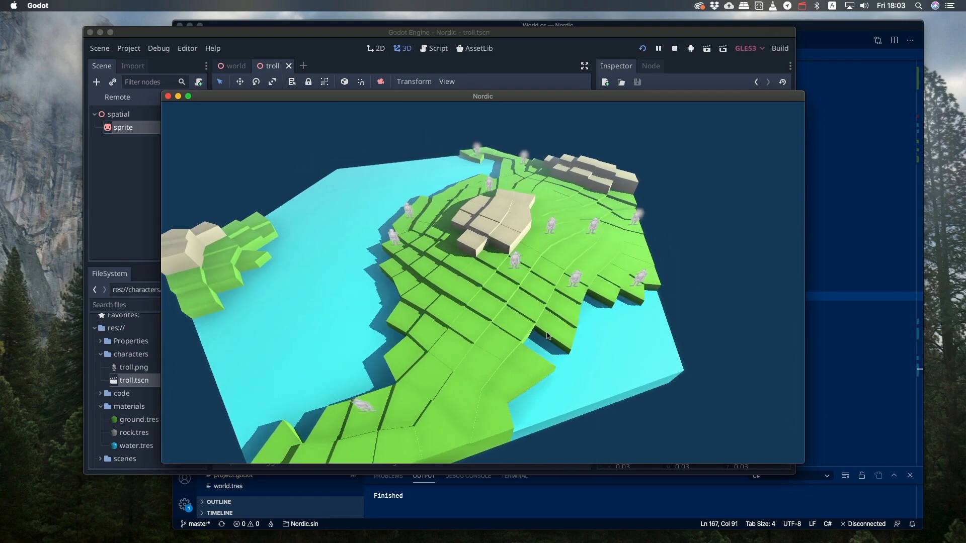
mouse_move(627, 333)
left_mouse_down()
mouse_move(285, 362)
mouse_move(657, 281)
mouse_move(628, 282)
left_mouse_up()
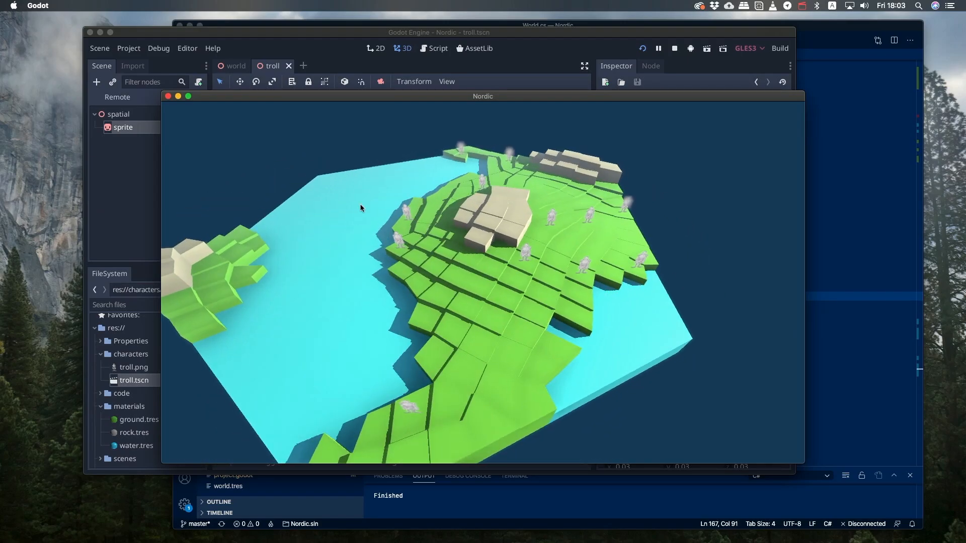